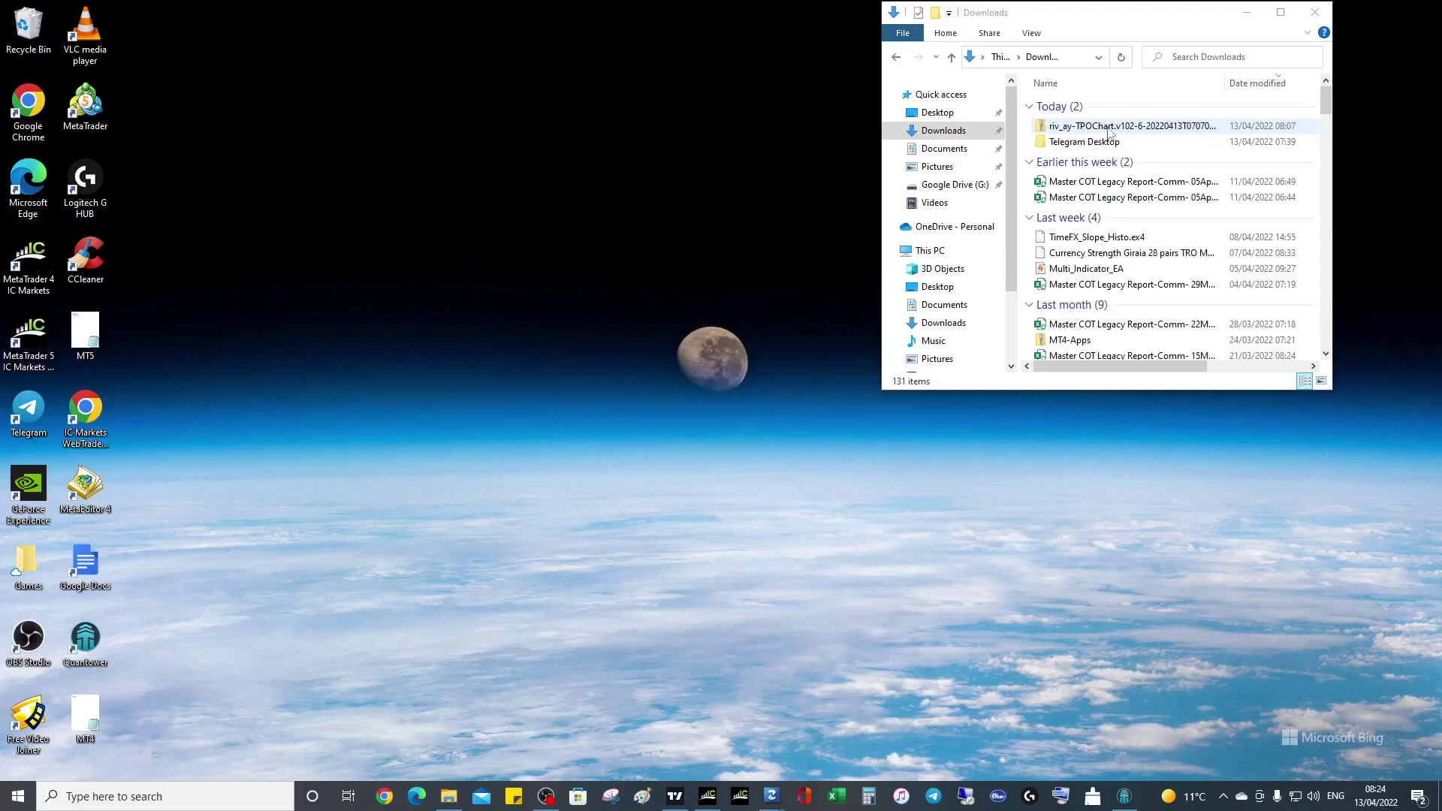
# Step: Extract the riv_ay-TPOChart zip to its suggested Downloads folder and close the archive window
pyautogui.doubleClick(1095, 127)
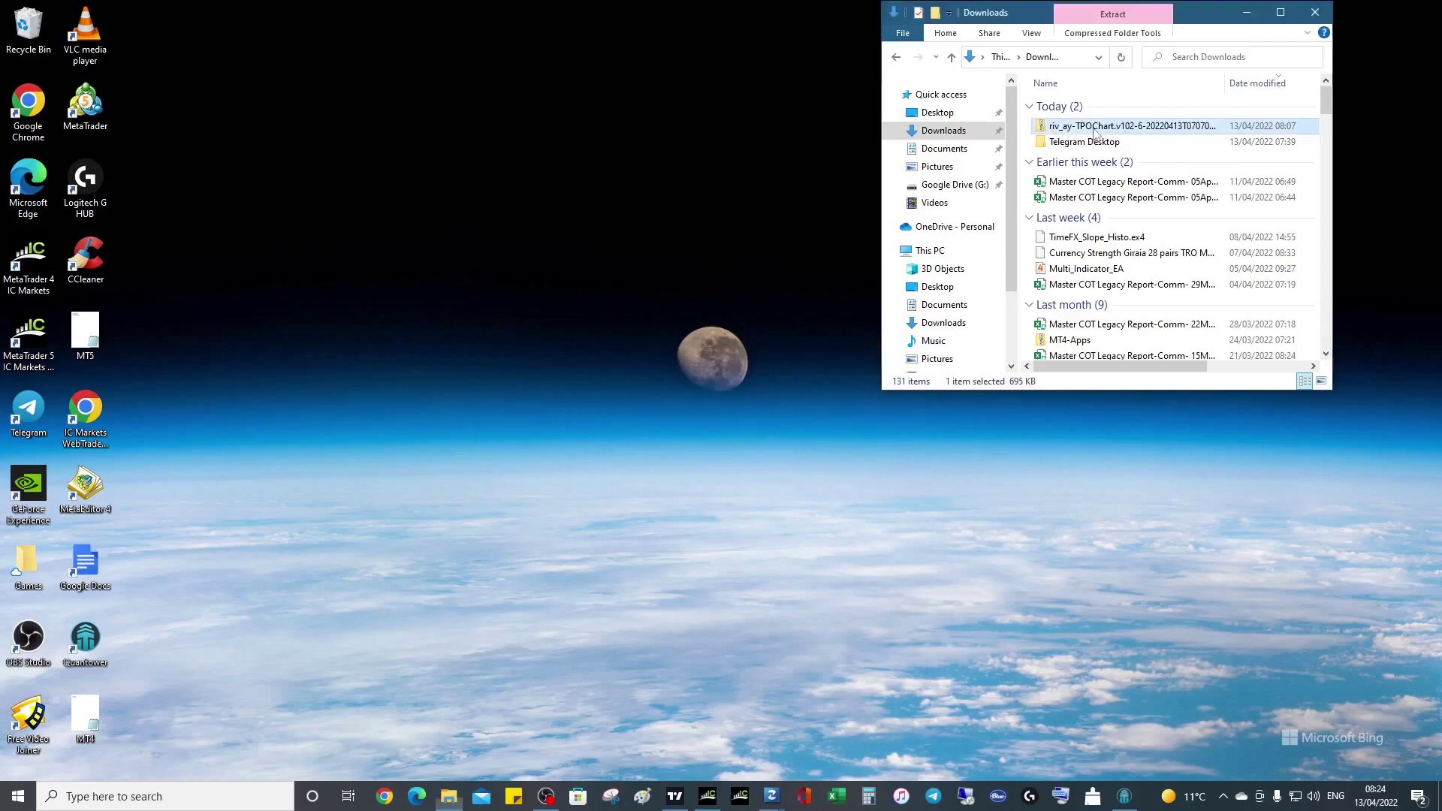
pyautogui.click(1127, 34)
pyautogui.click(1136, 75)
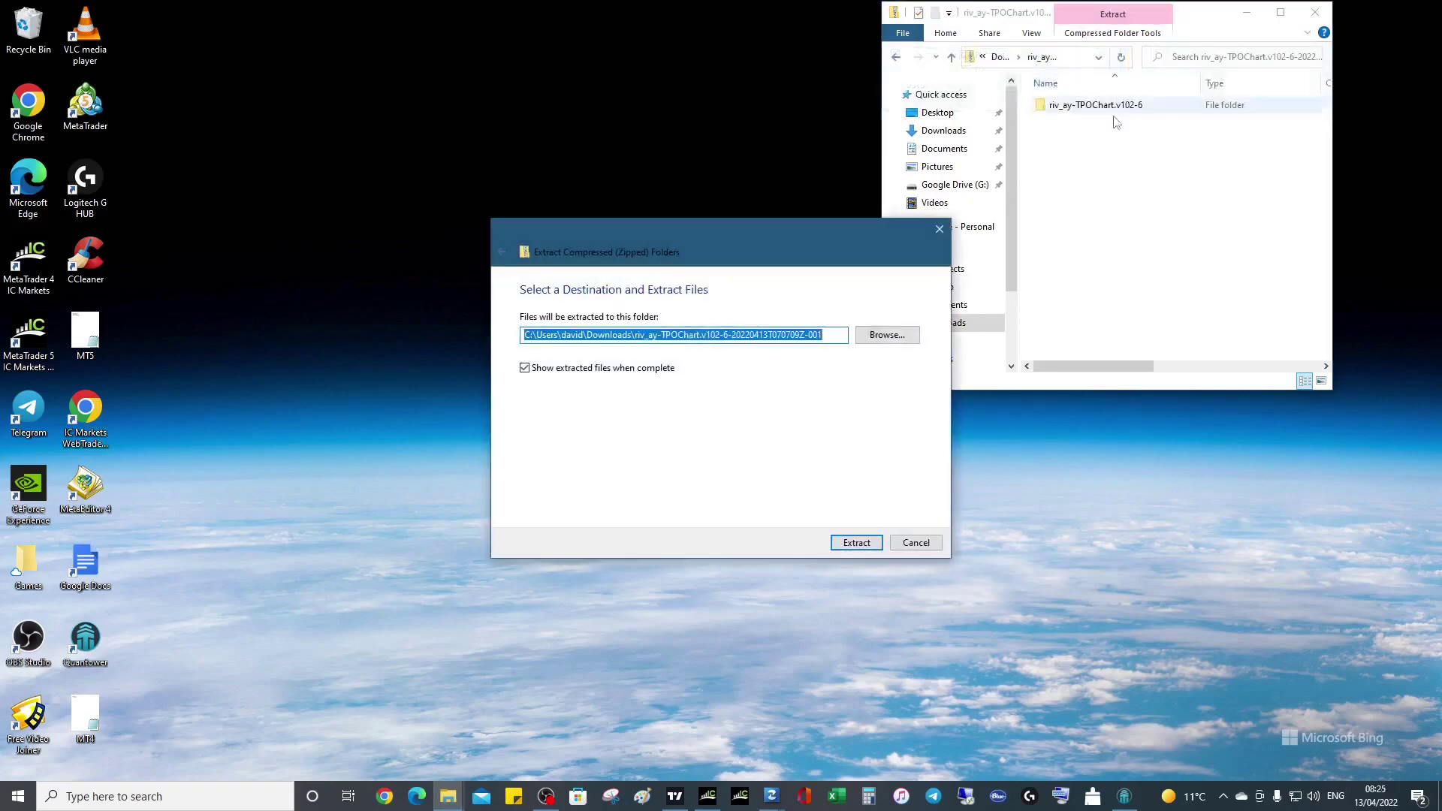
pyautogui.click(852, 538)
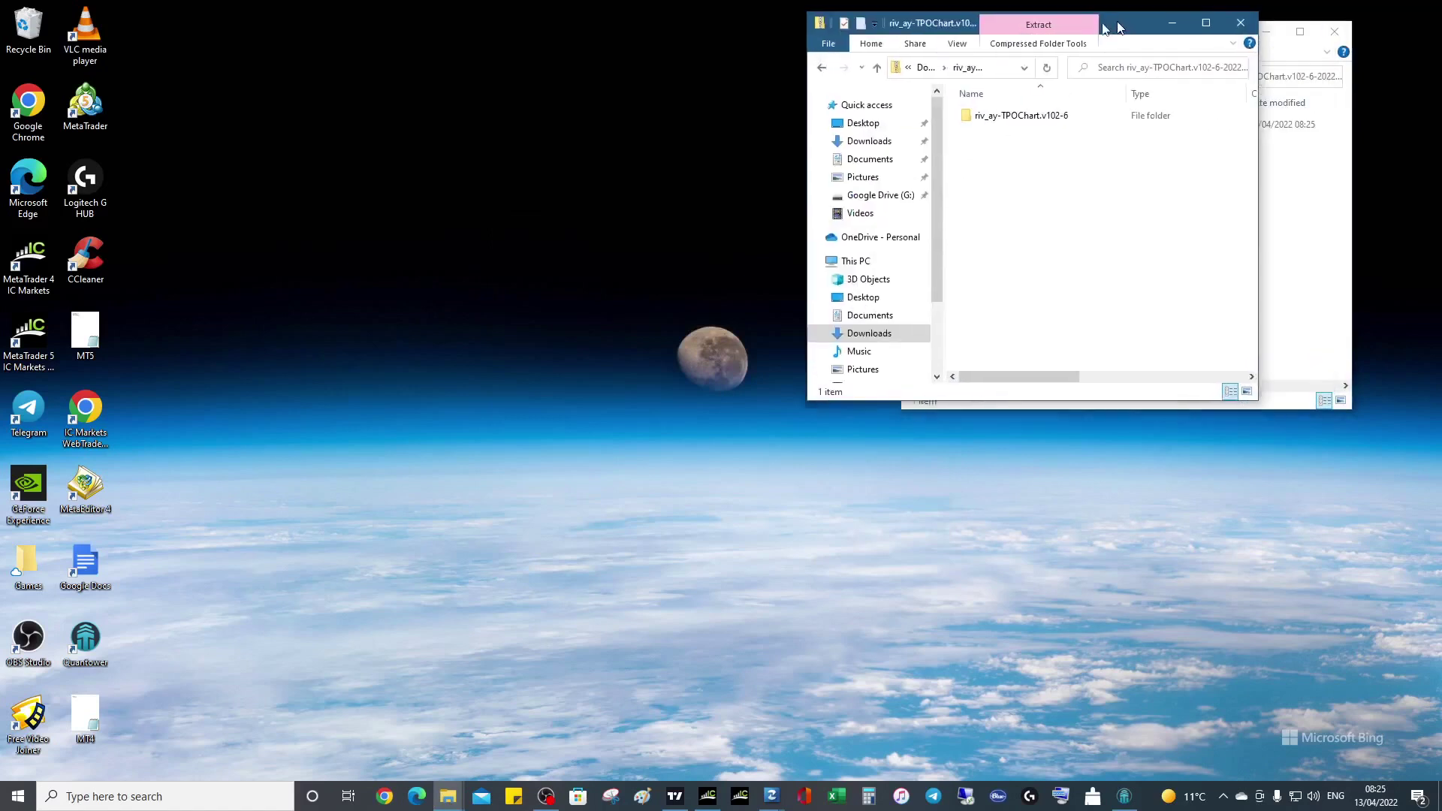
pyautogui.moveTo(1190, 12); pyautogui.dragTo(484, 101)
pyautogui.click(610, 101)
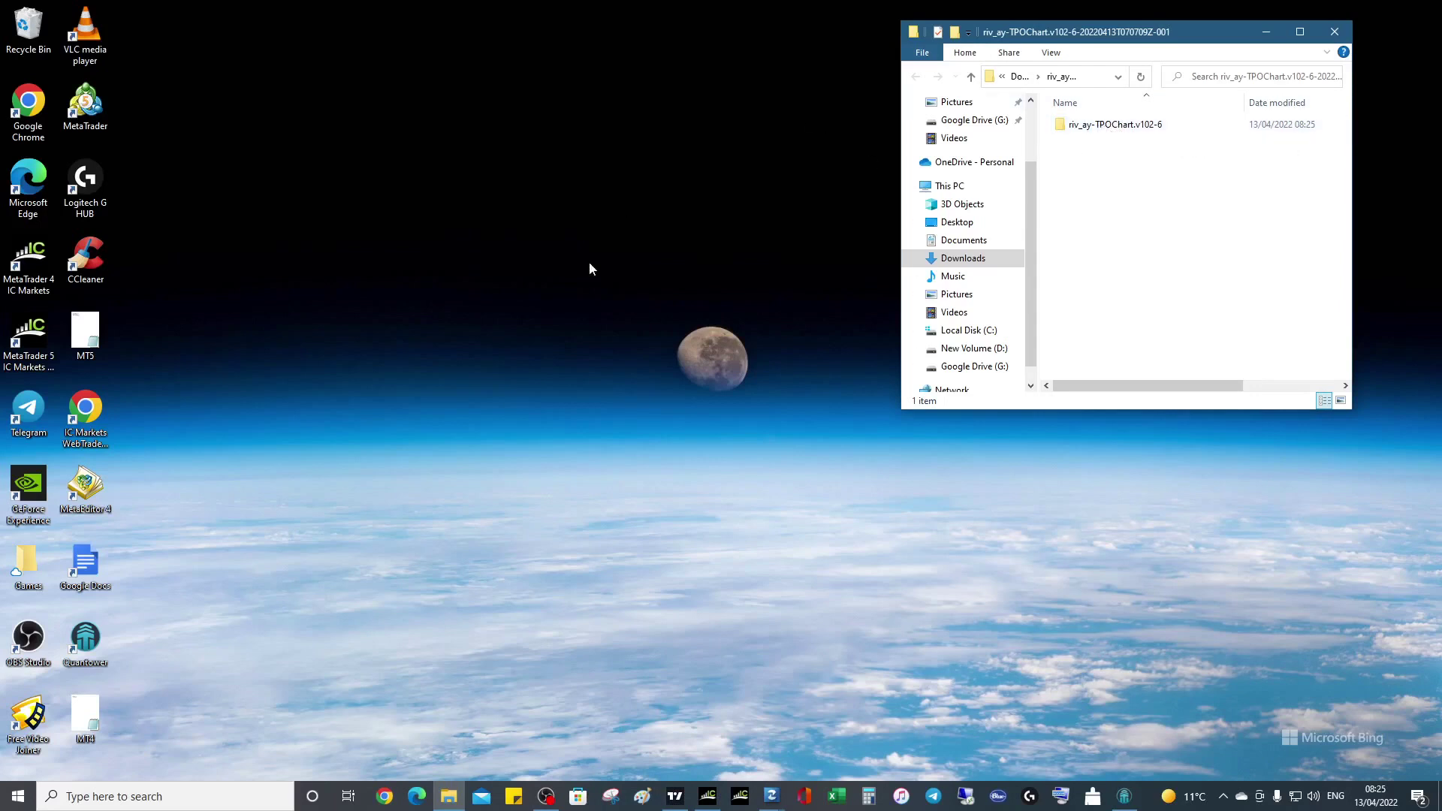
# Step: Open MetaTrader 4's data folder via File > Open Data Folder and snap it to the screen's left half
pyautogui.click(704, 802)
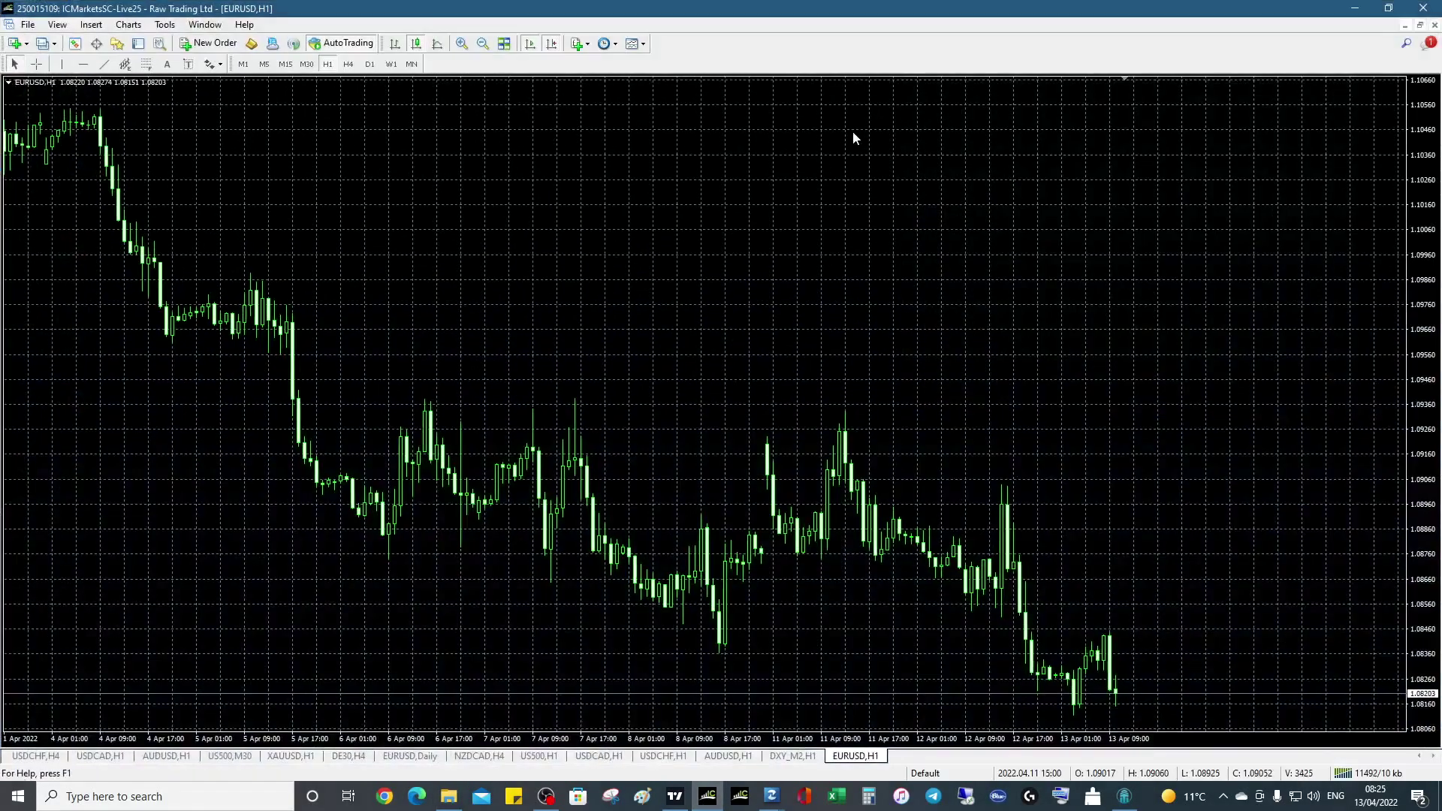
pyautogui.click(709, 806)
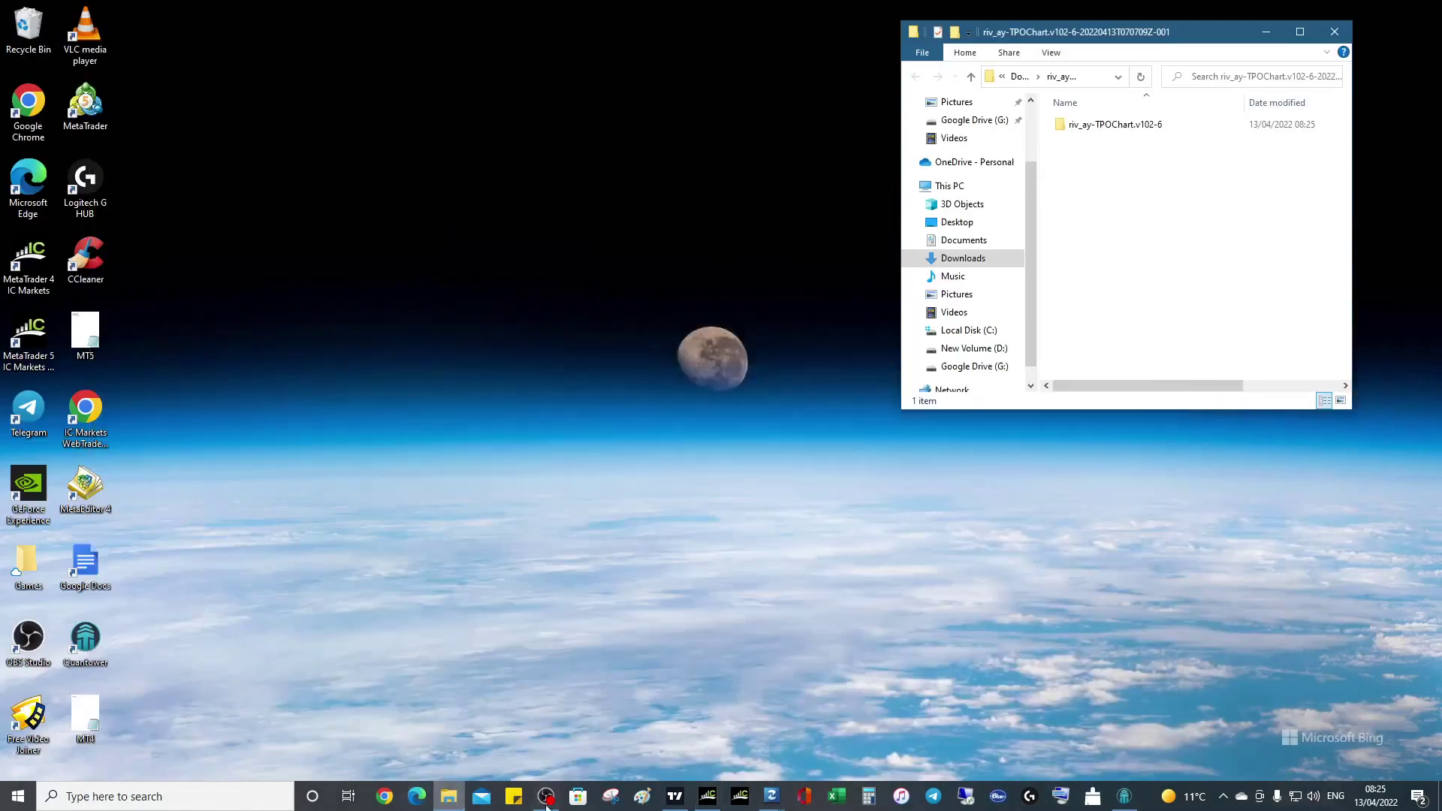
pyautogui.click(707, 806)
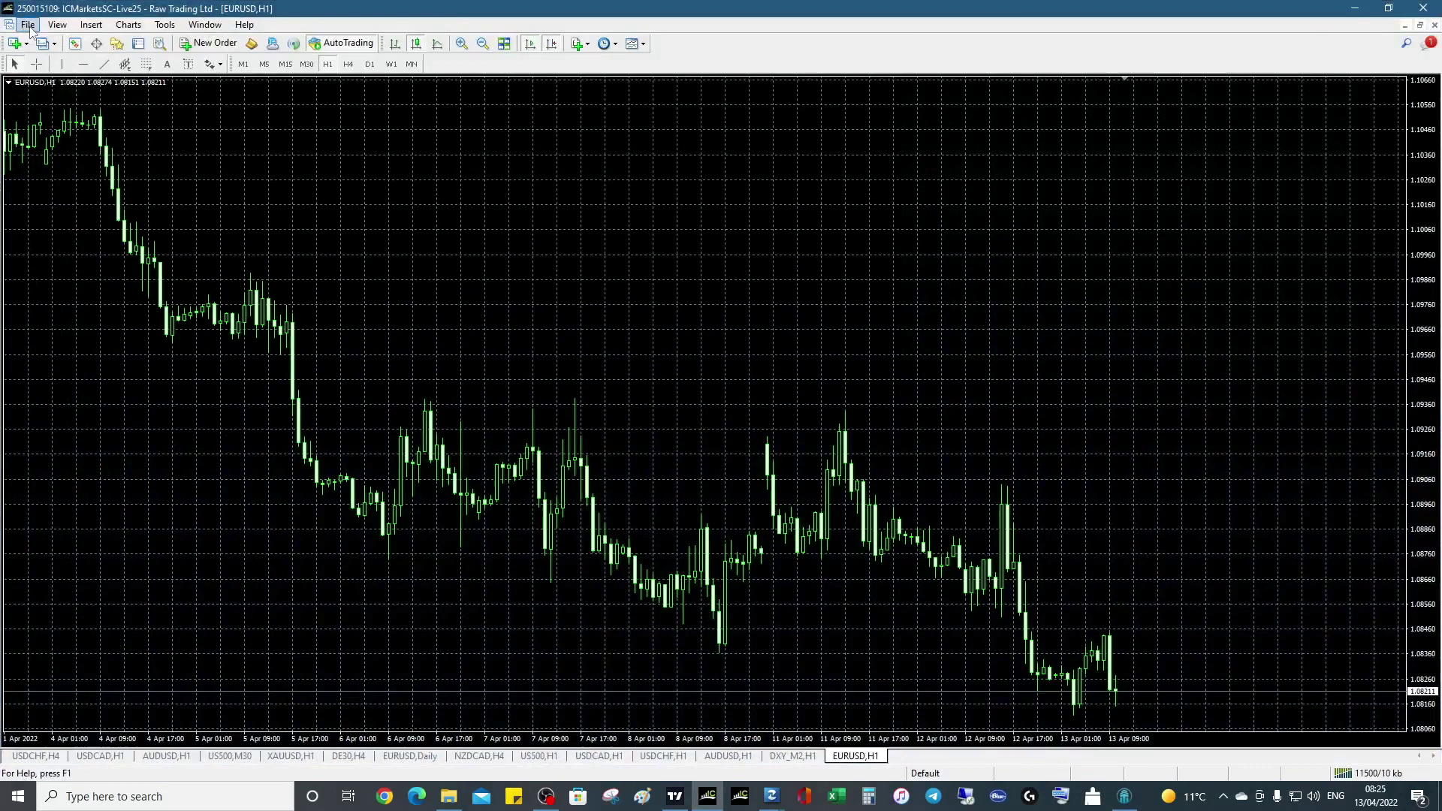
pyautogui.click(28, 24)
pyautogui.click(83, 170)
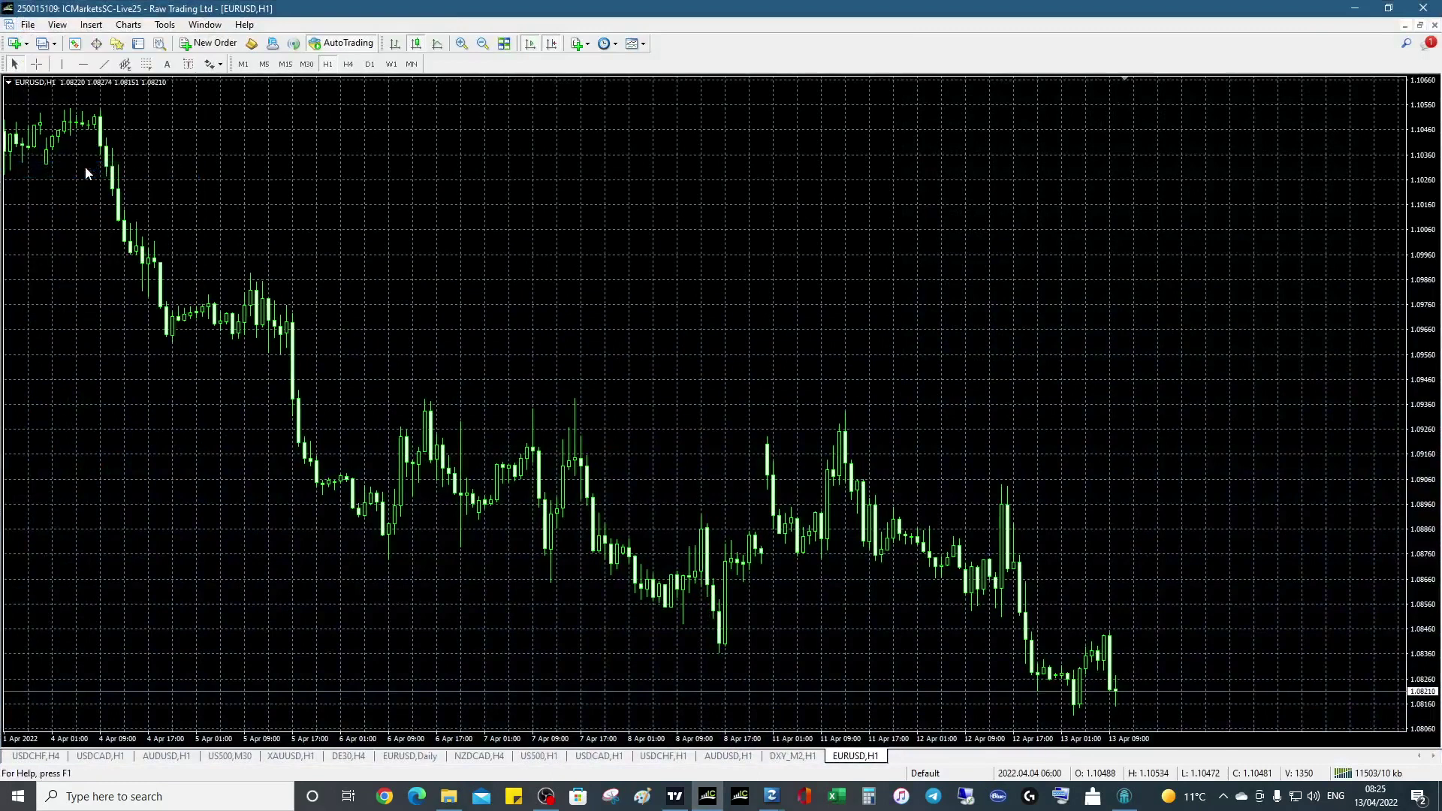
pyautogui.click(1354, 8)
pyautogui.moveTo(450, 112); pyautogui.dragTo(4, 257)
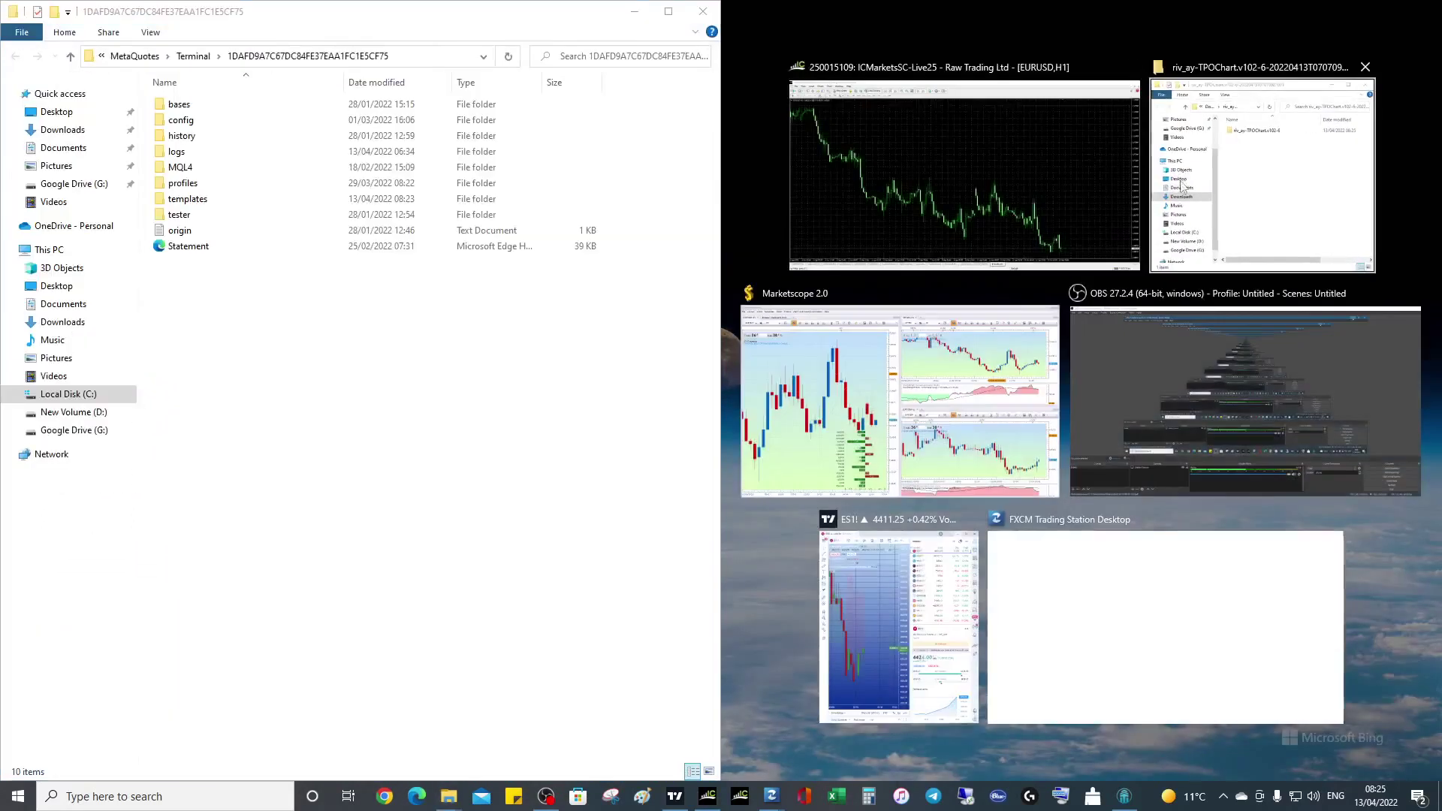
# Step: Snap the extracted folder right and move both TPOChart header files into MetaTrader's MQL4\Include
pyautogui.click(1243, 193)
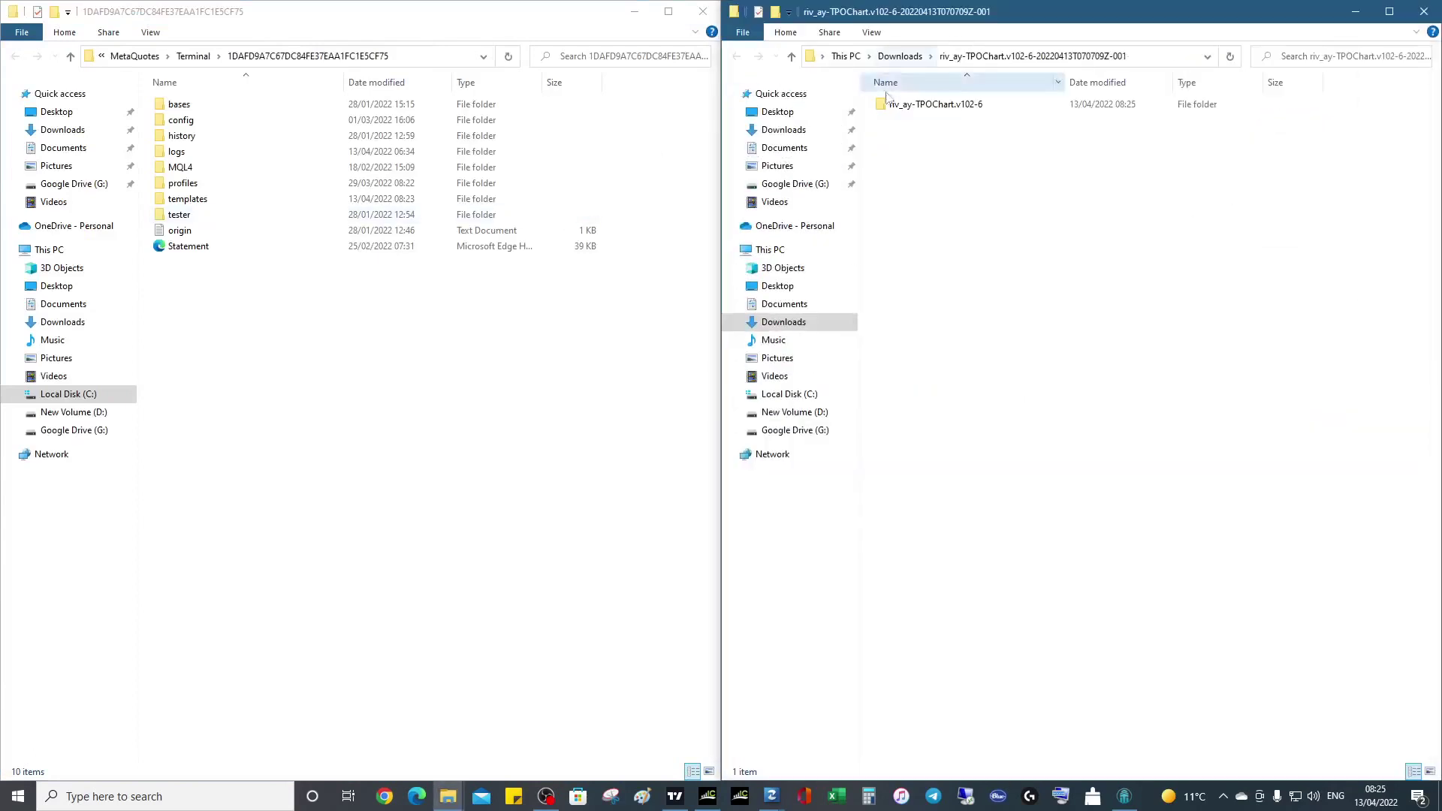
pyautogui.doubleClick(887, 105)
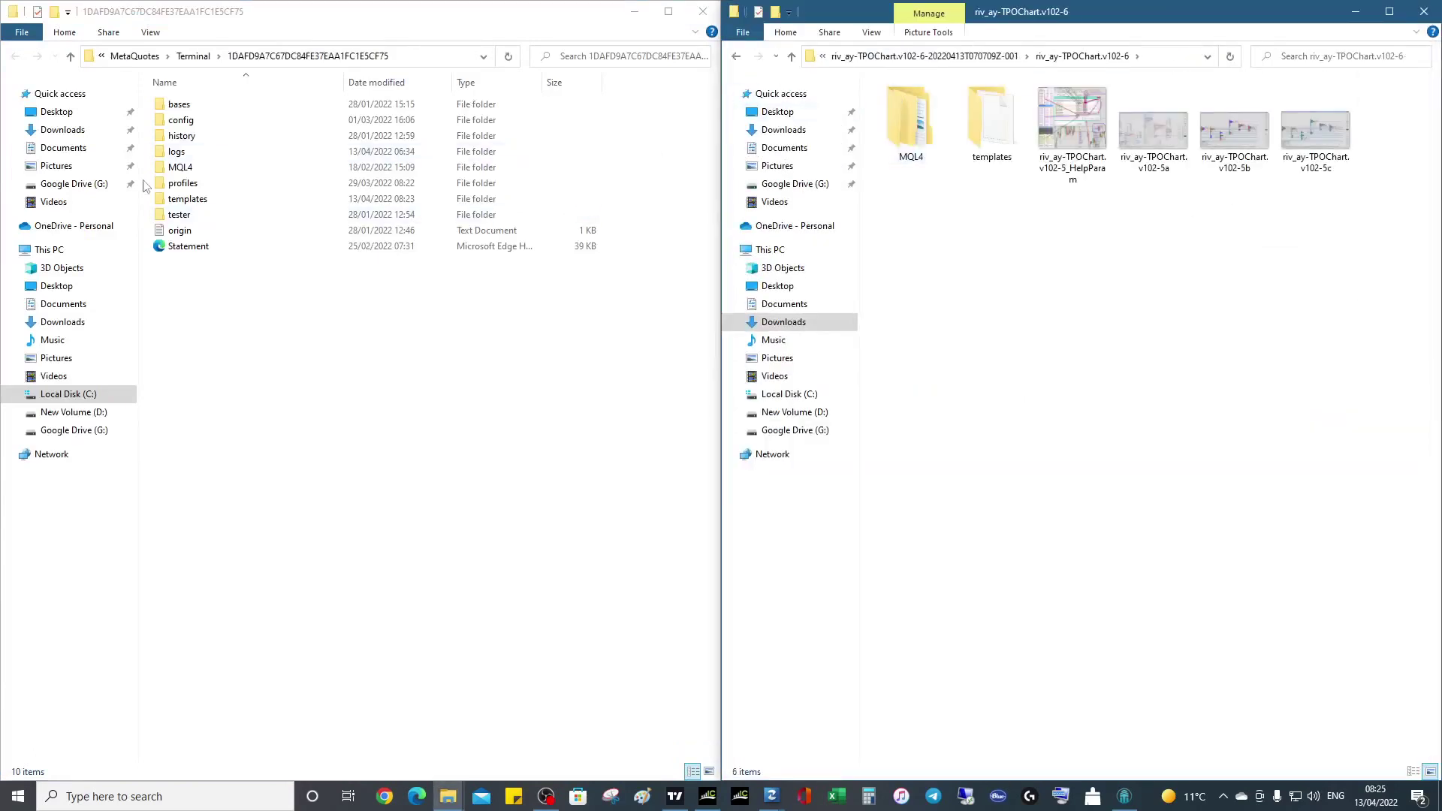
pyautogui.doubleClick(178, 168)
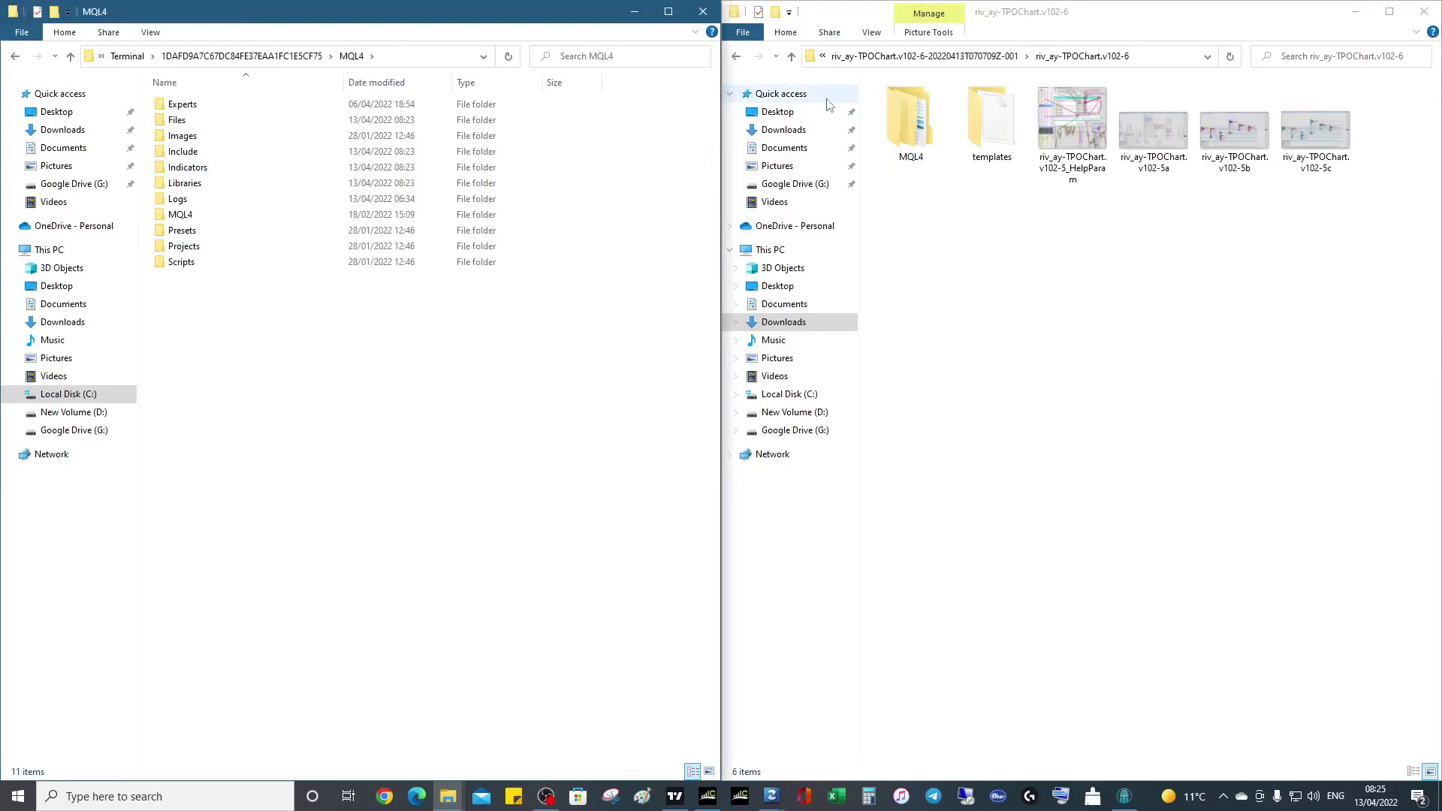
pyautogui.doubleClick(910, 130)
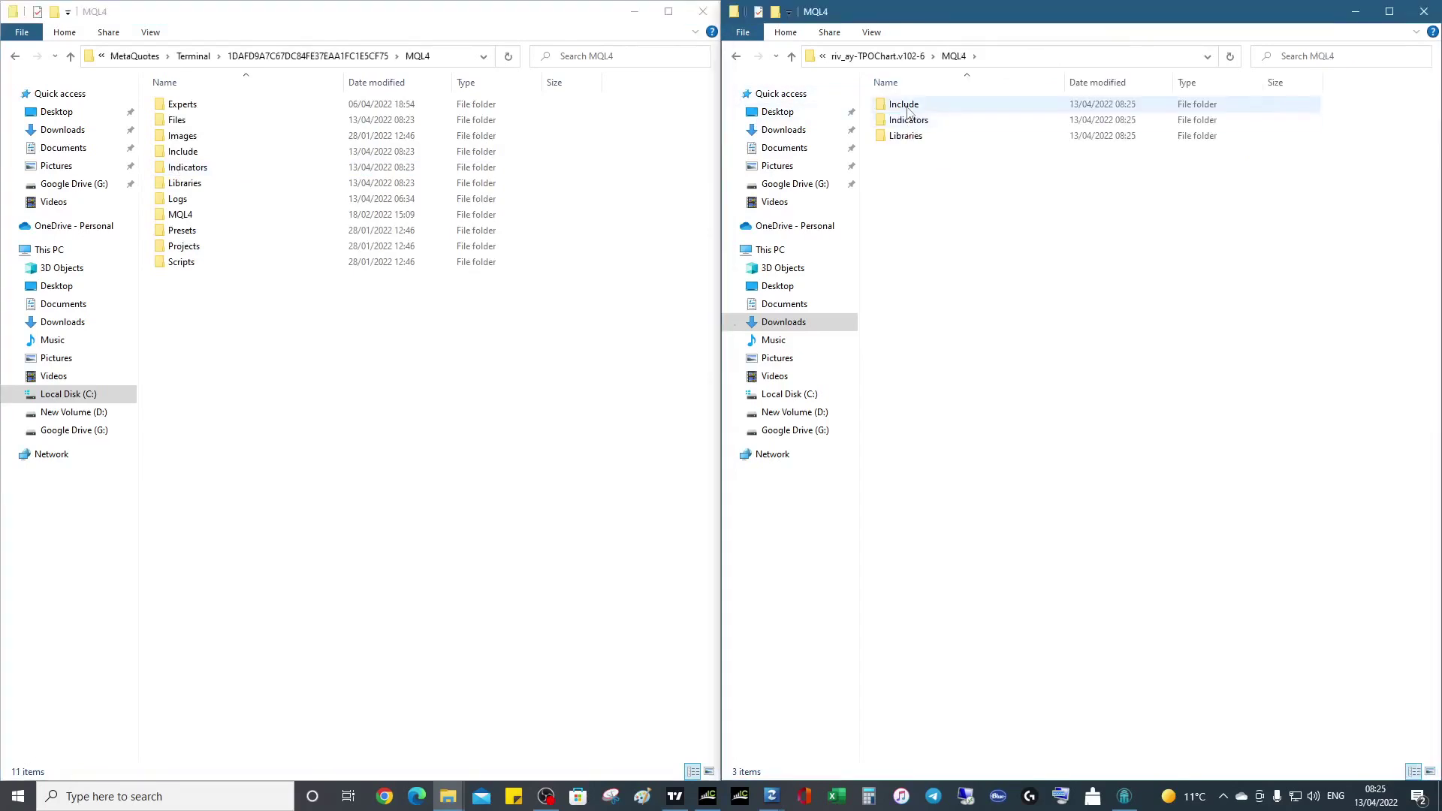
pyautogui.doubleClick(906, 108)
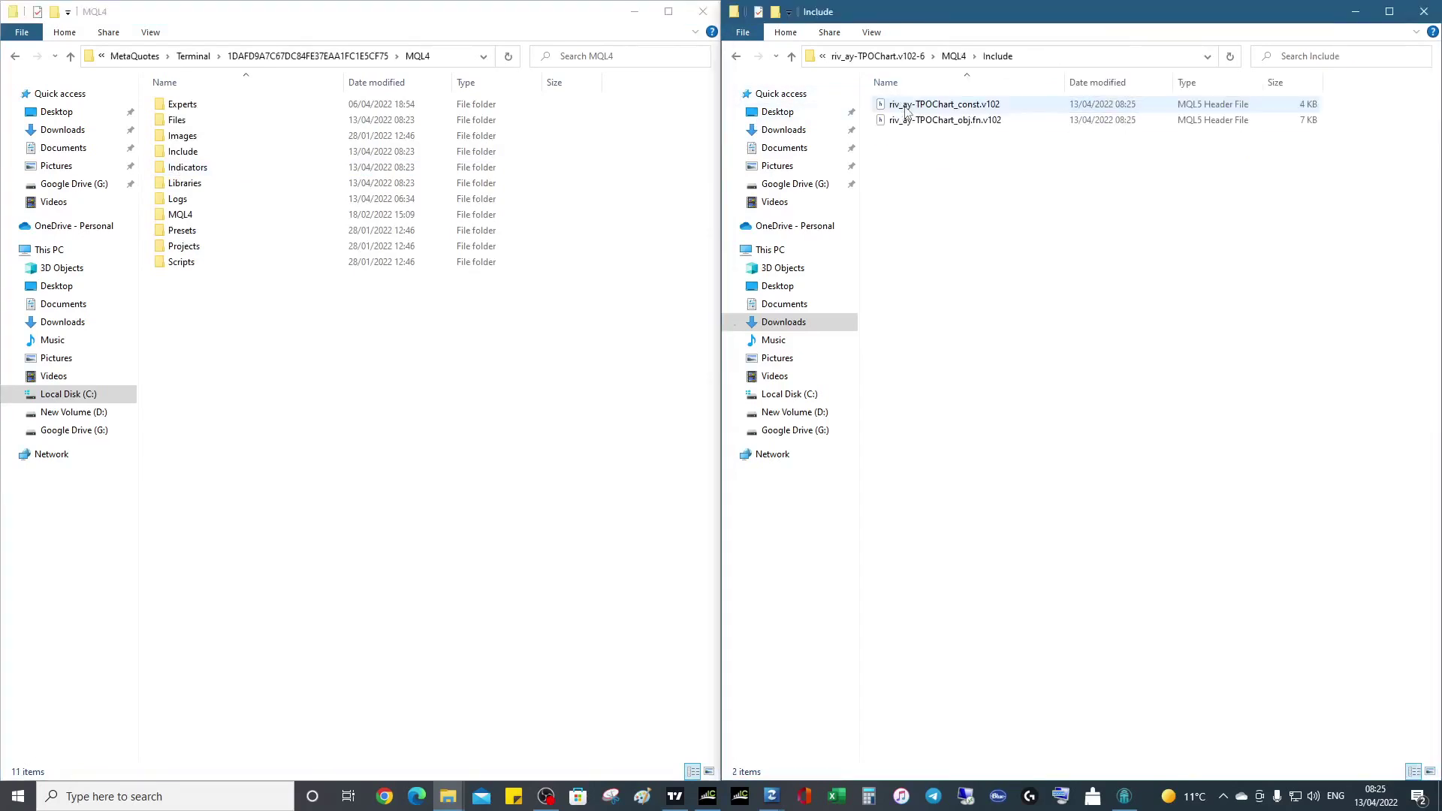
pyautogui.doubleClick(218, 154)
pyautogui.moveTo(929, 176); pyautogui.dragTo(241, 404)
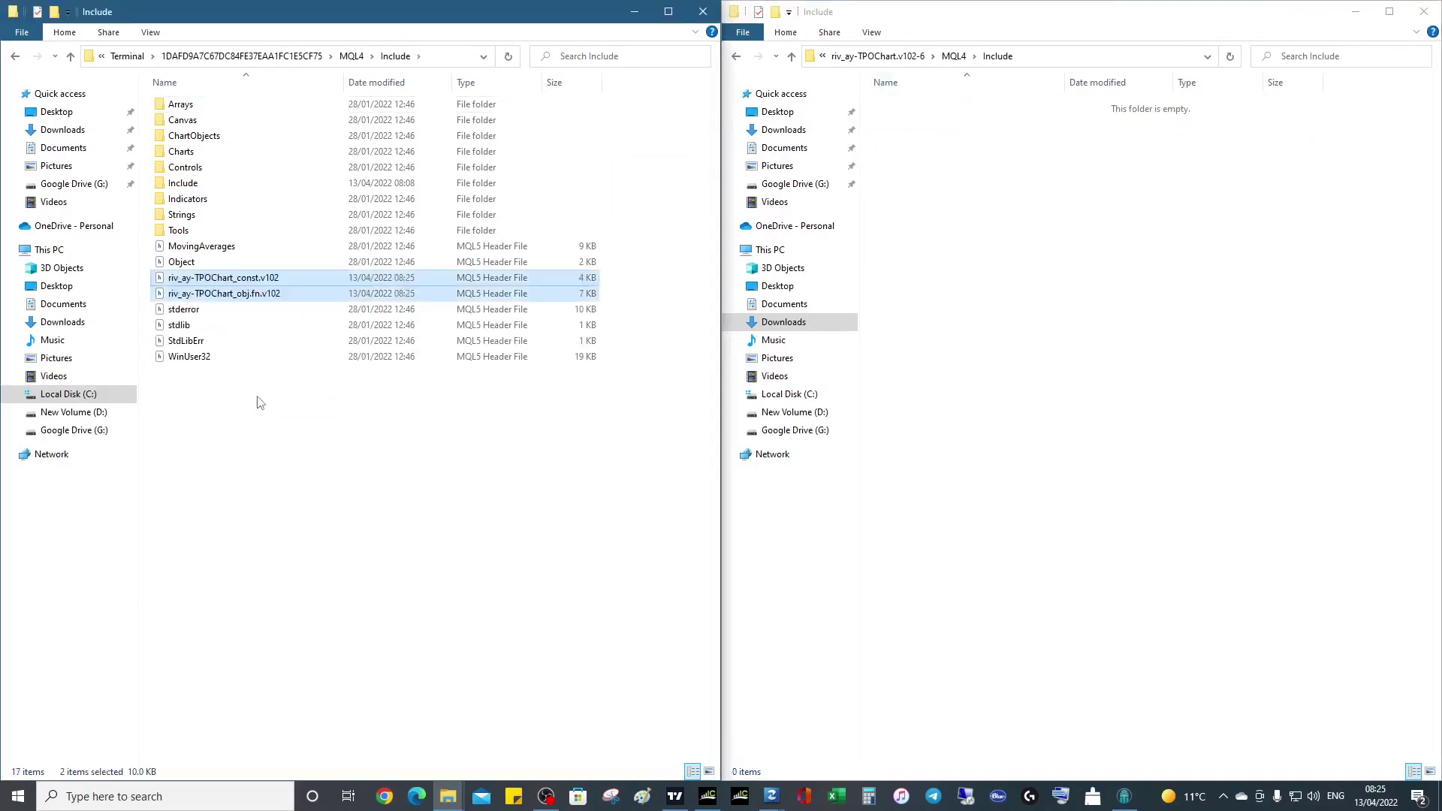
# Step: Move riv_ay-TPOChart.v102-6.ex4 into MetaTrader's MQL4\Indicators folder
pyautogui.click(792, 58)
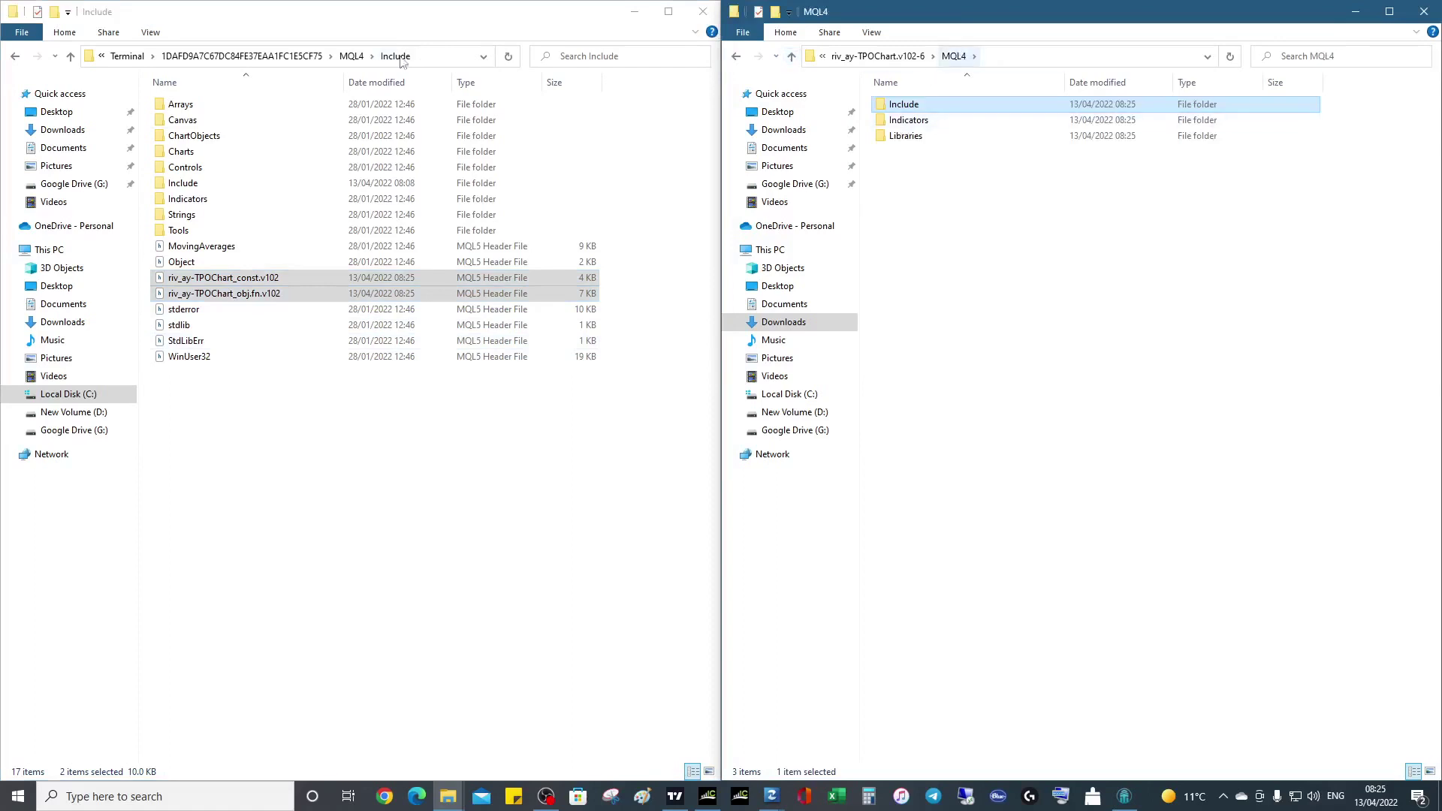
pyautogui.click(70, 57)
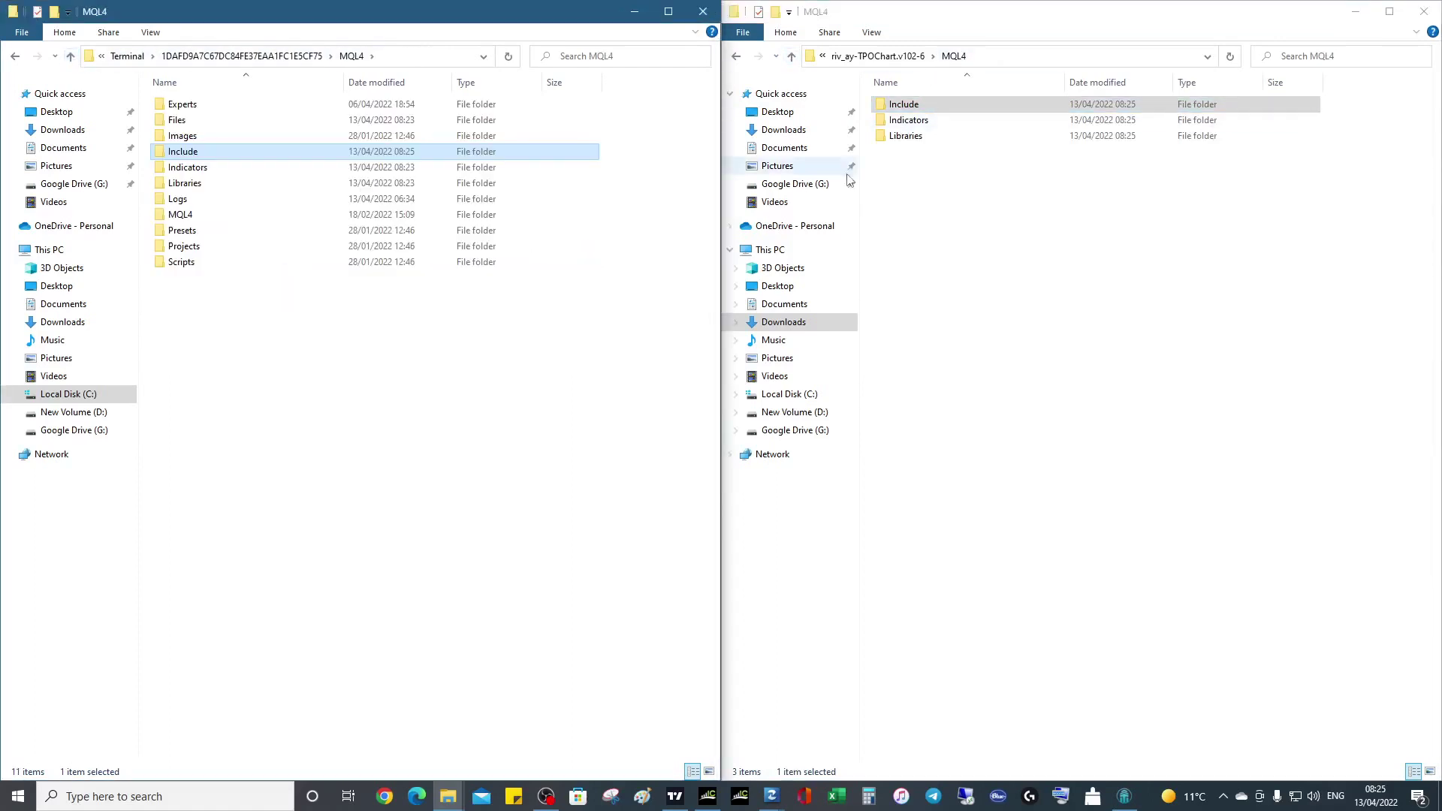
pyautogui.click(896, 127)
pyautogui.doubleClick(188, 167)
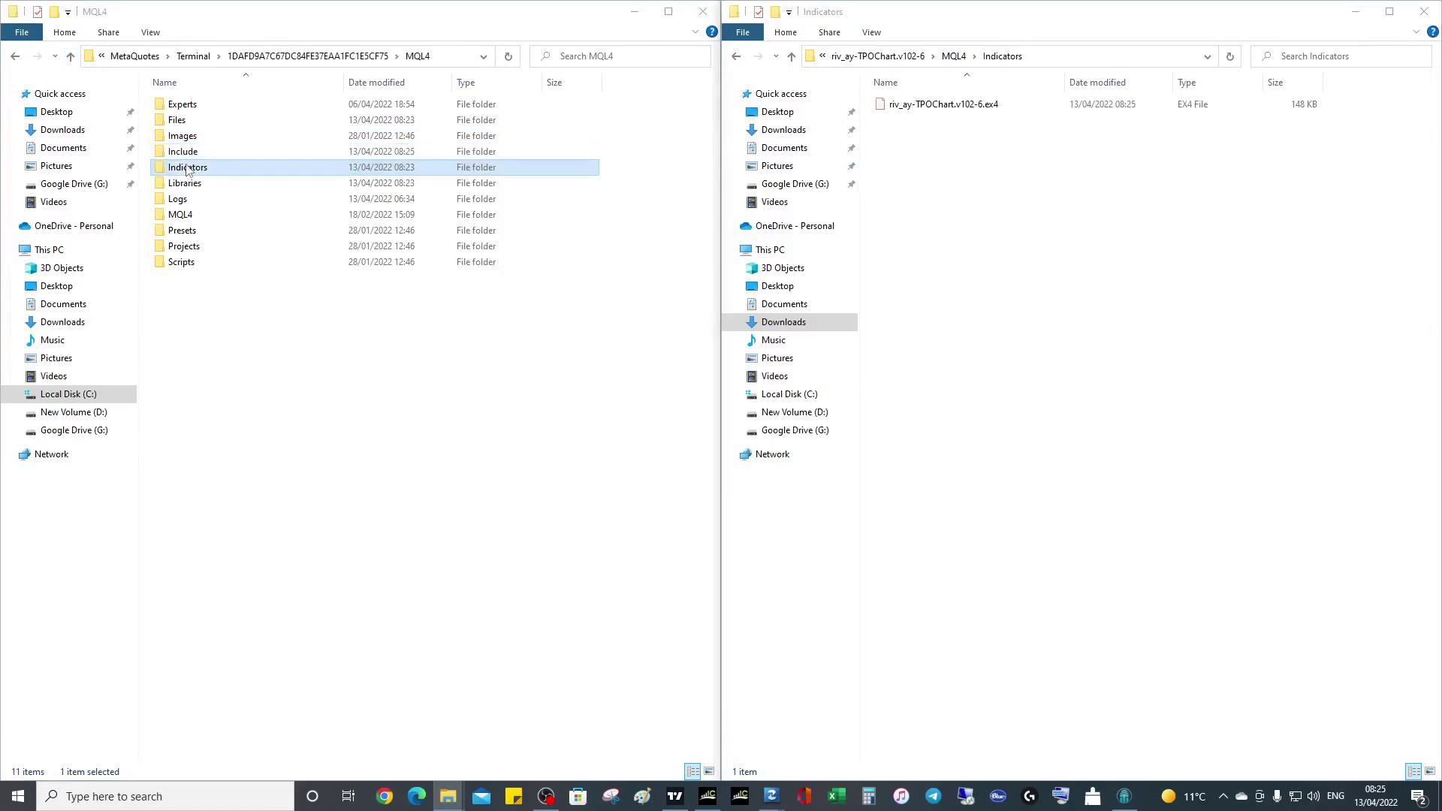
pyautogui.moveTo(901, 109); pyautogui.dragTo(421, 484)
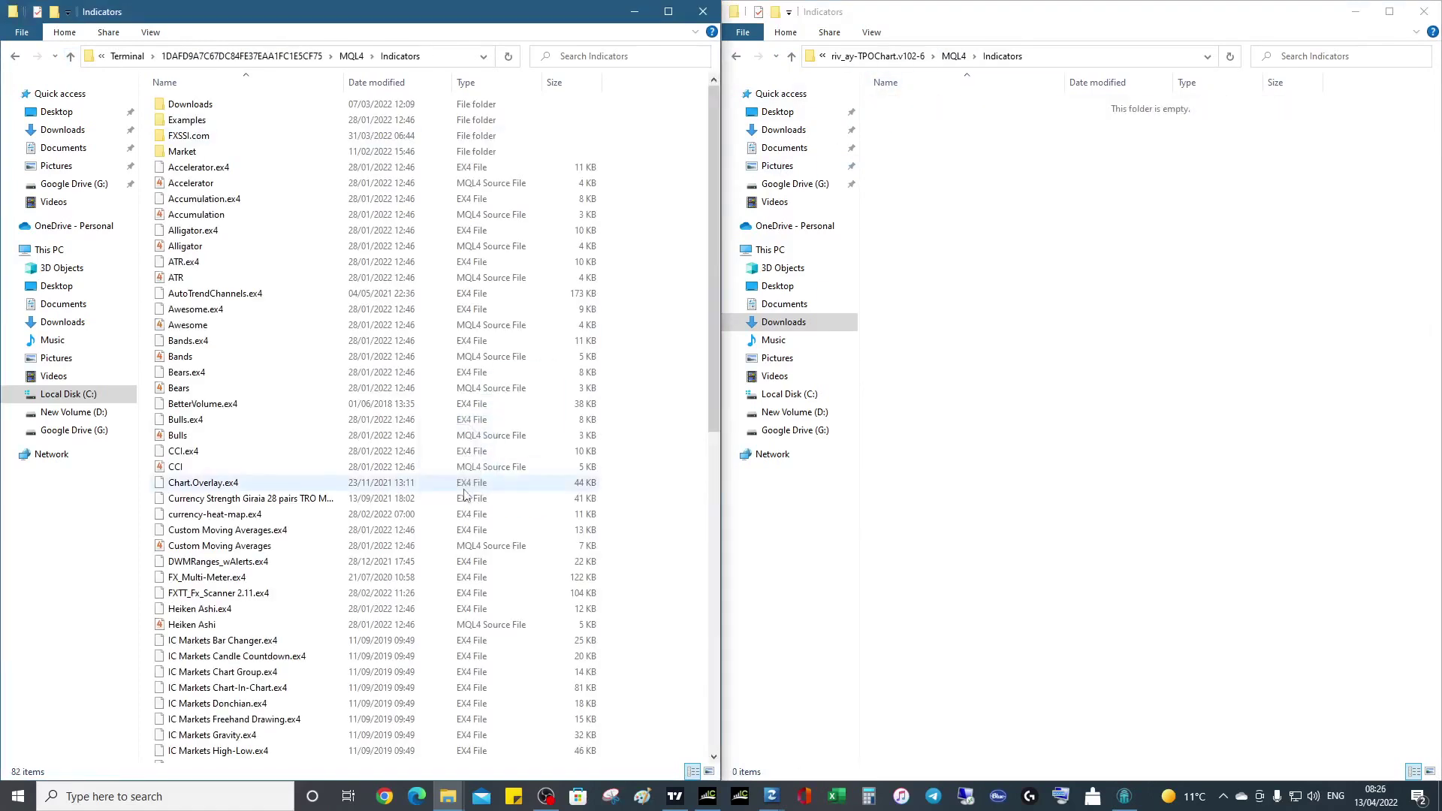
# Step: Move riv_ay-TPOChart_mplib.v102.ex4 into MetaTrader's MQL4\Libraries folder
pyautogui.click(792, 56)
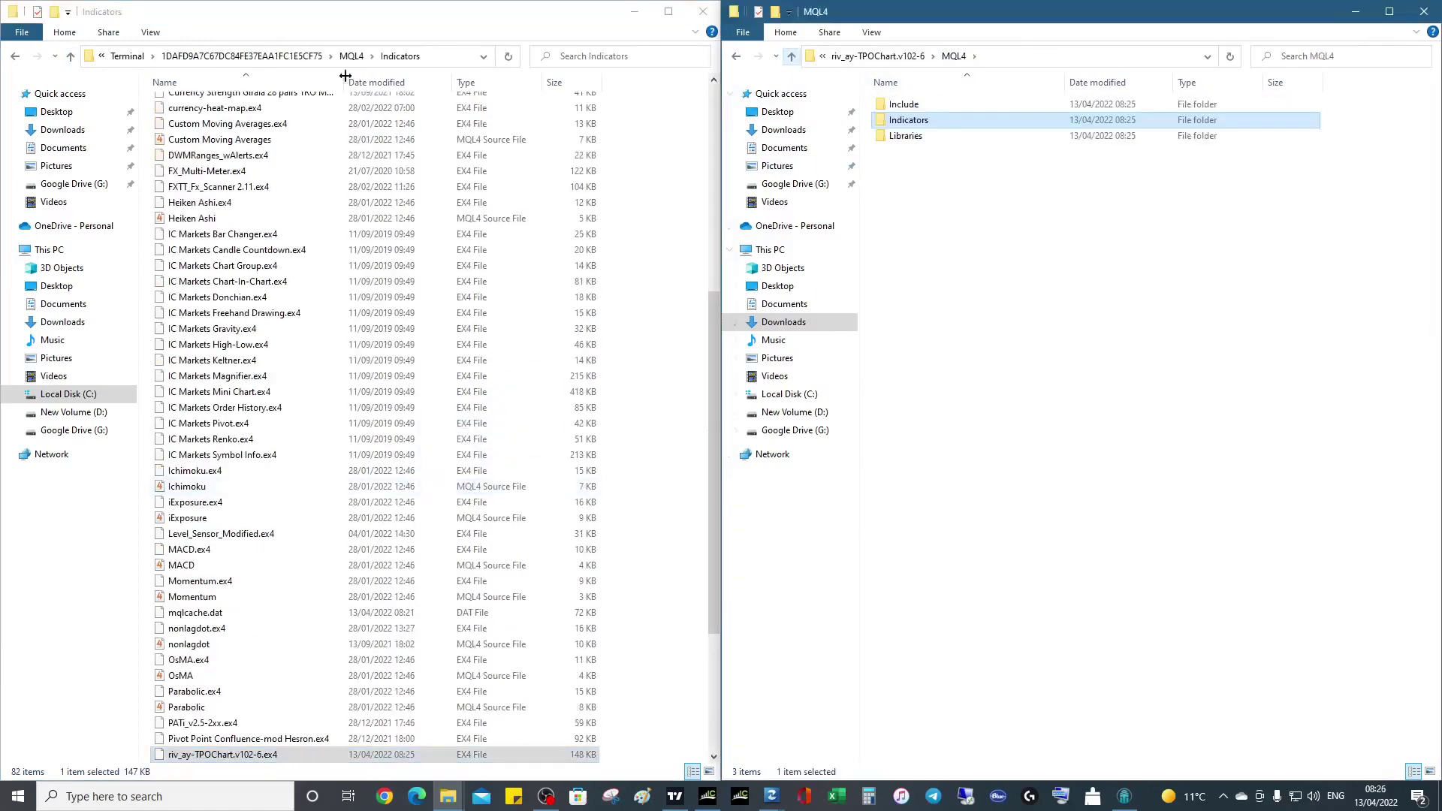
pyautogui.click(69, 56)
pyautogui.doubleClick(905, 135)
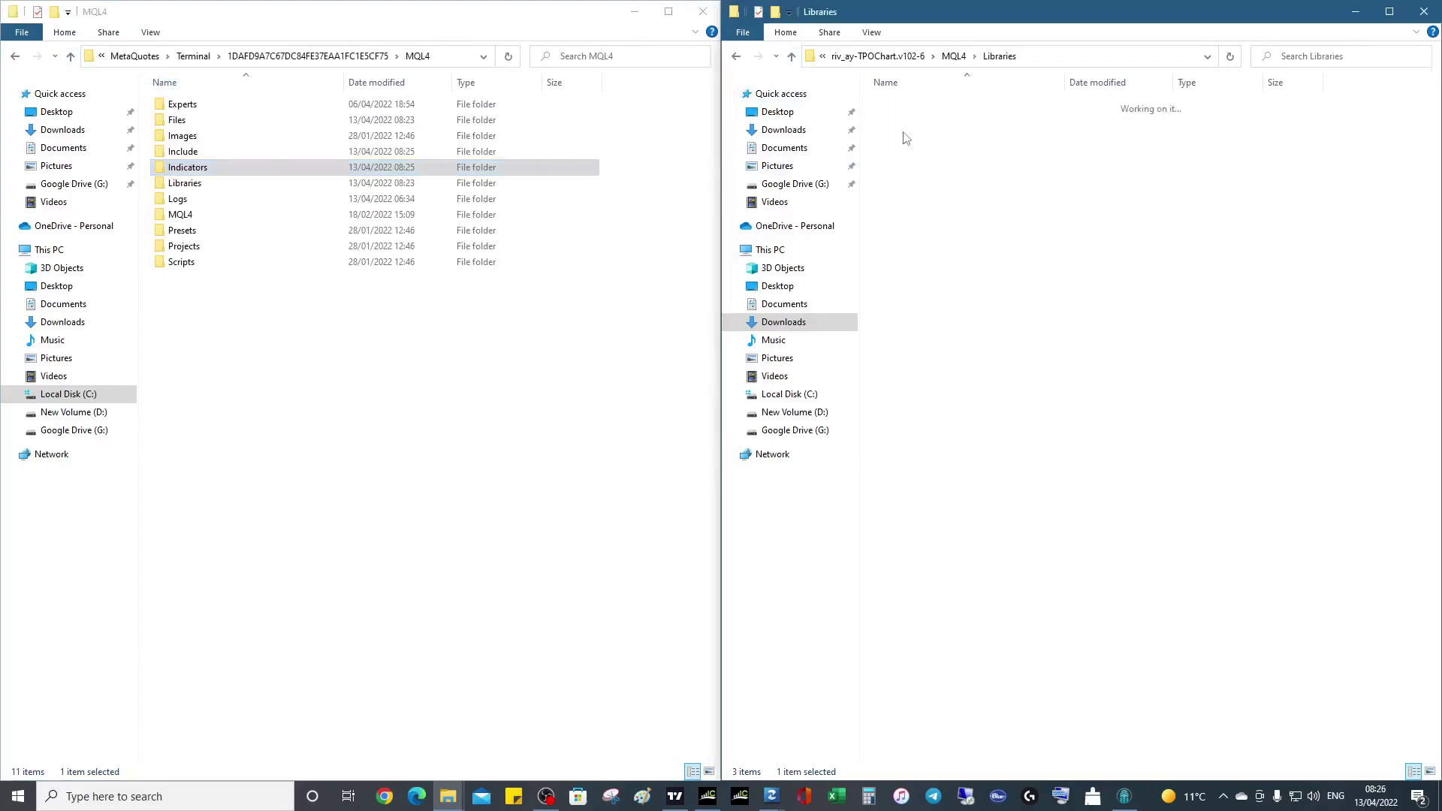
pyautogui.doubleClick(184, 185)
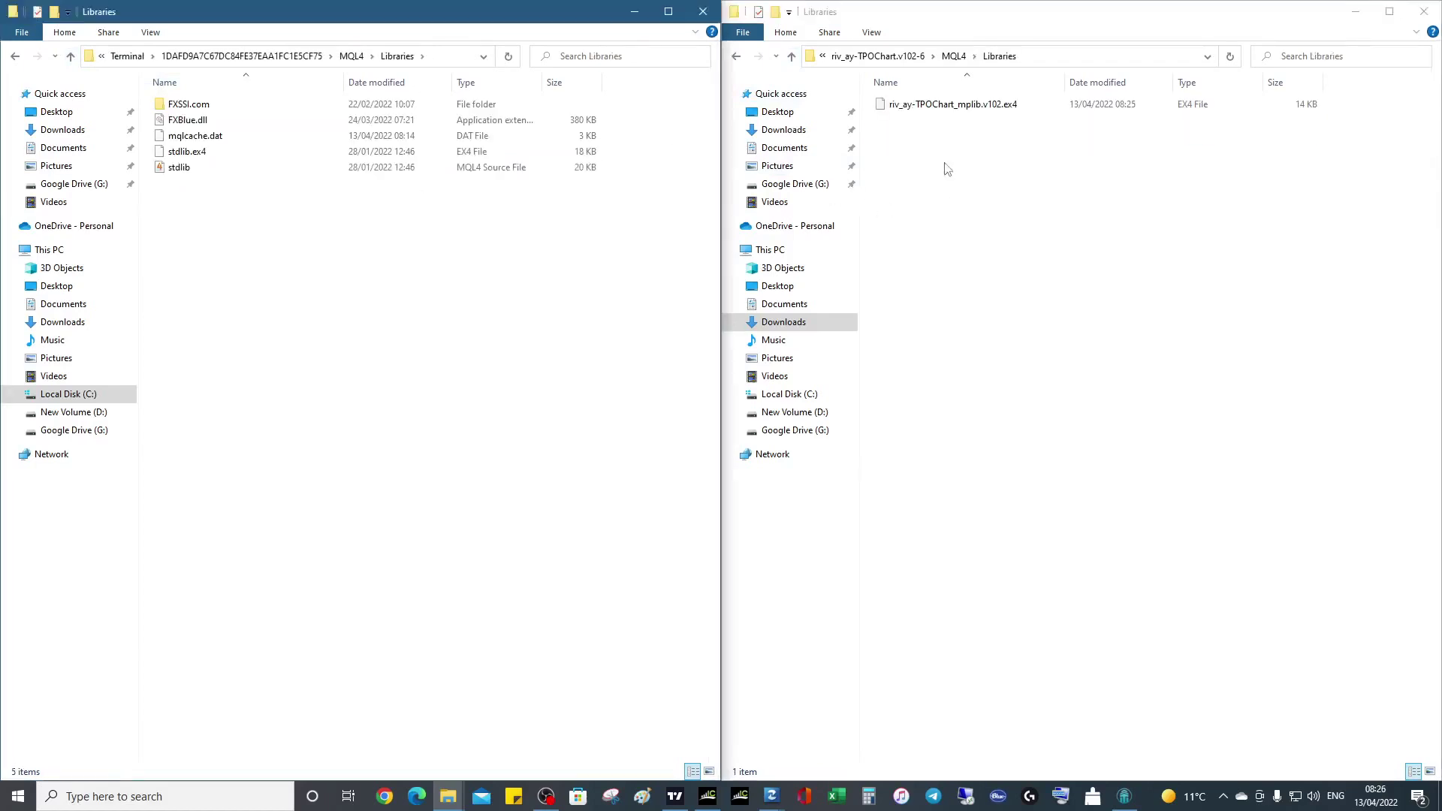
pyautogui.moveTo(952, 105); pyautogui.dragTo(274, 306)
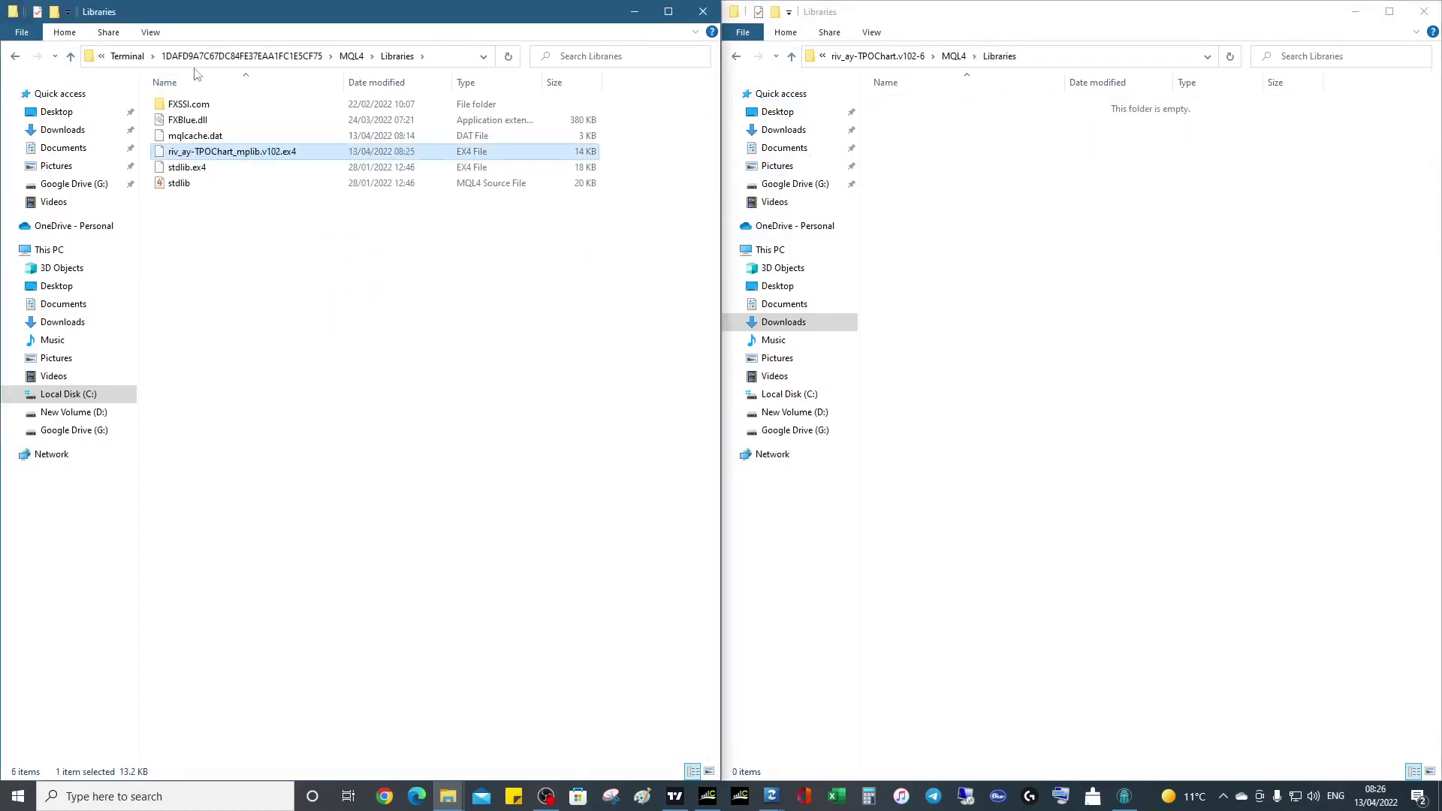
pyautogui.click(792, 57)
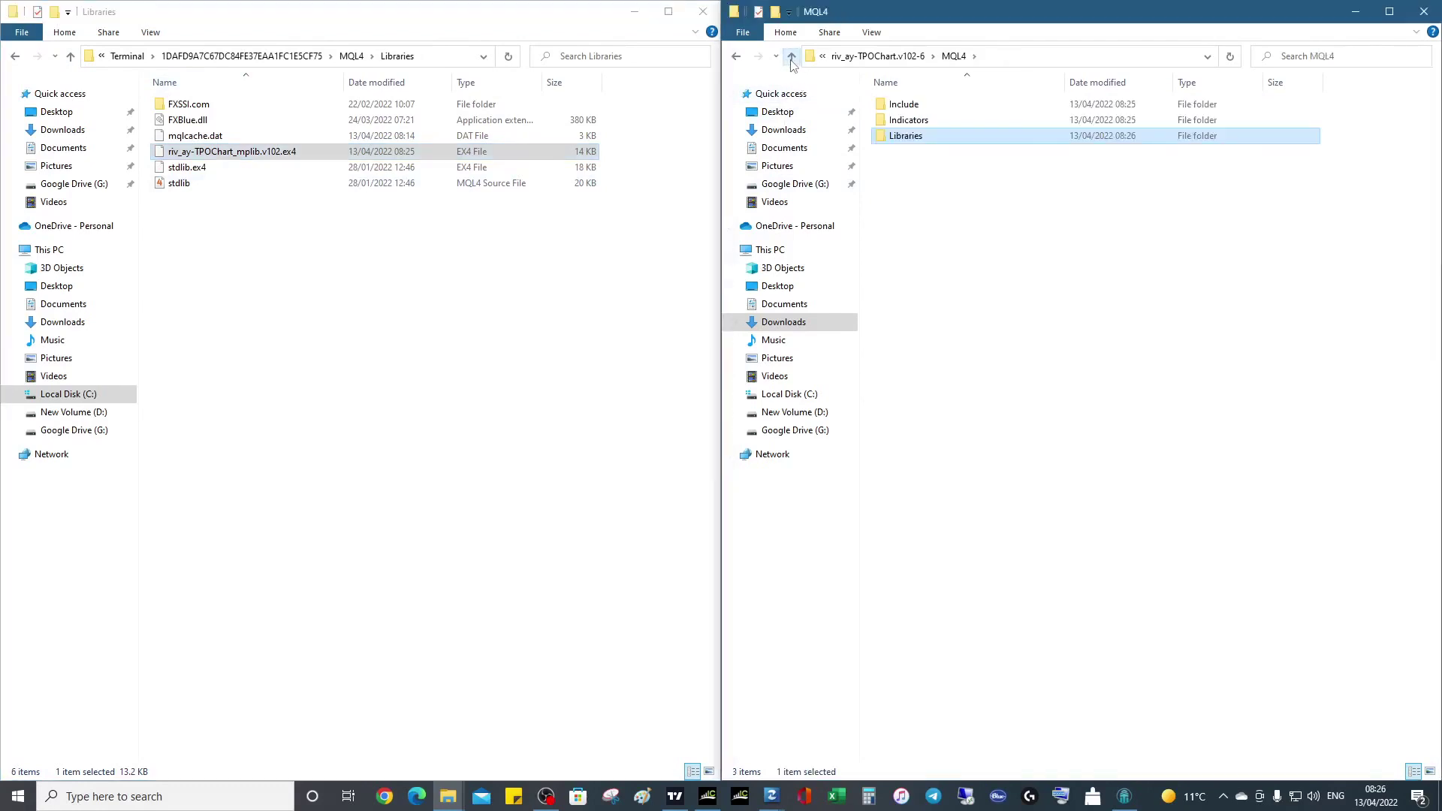
# Step: Show the terminal's templates folder beside the download's templates folder
pyautogui.click(792, 58)
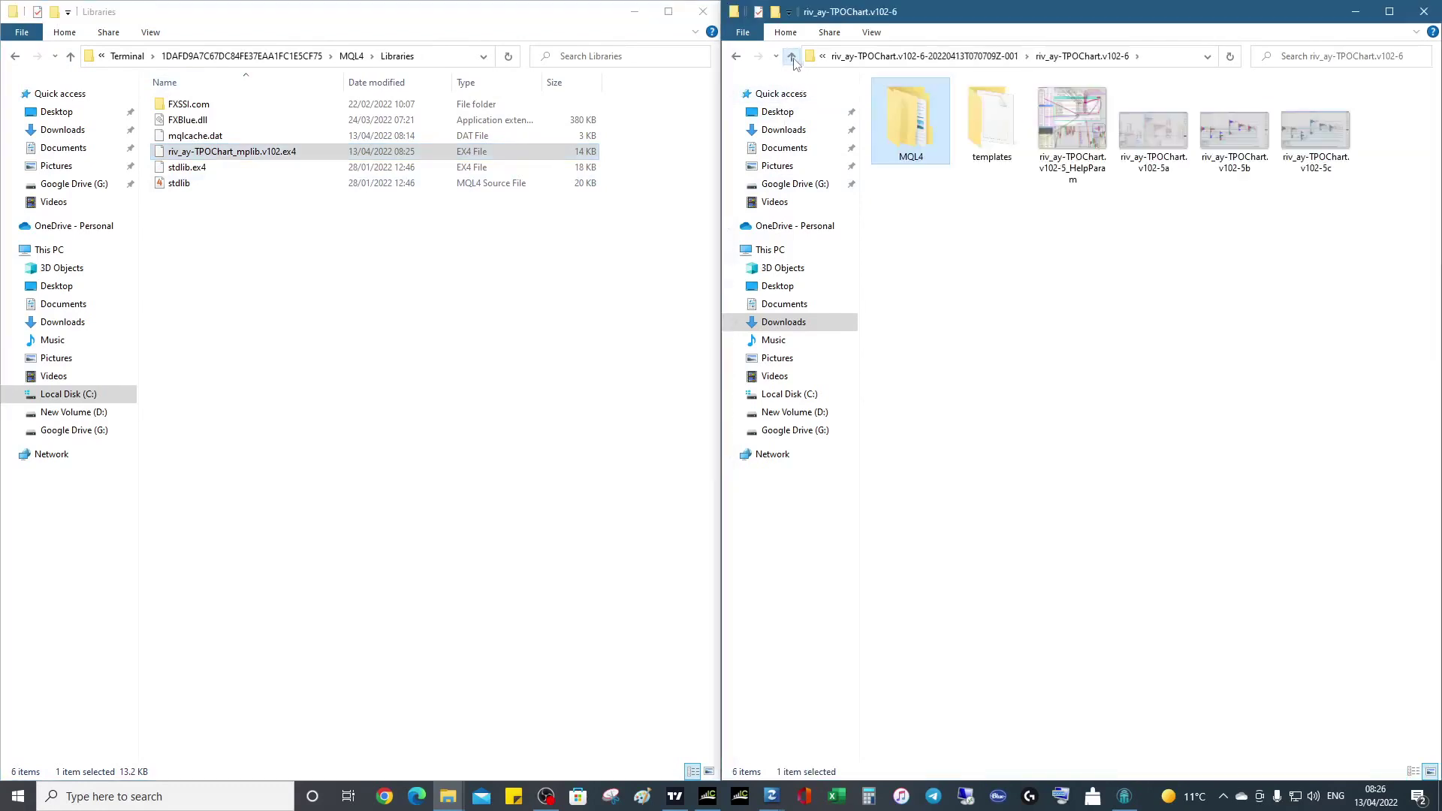
pyautogui.click(71, 60)
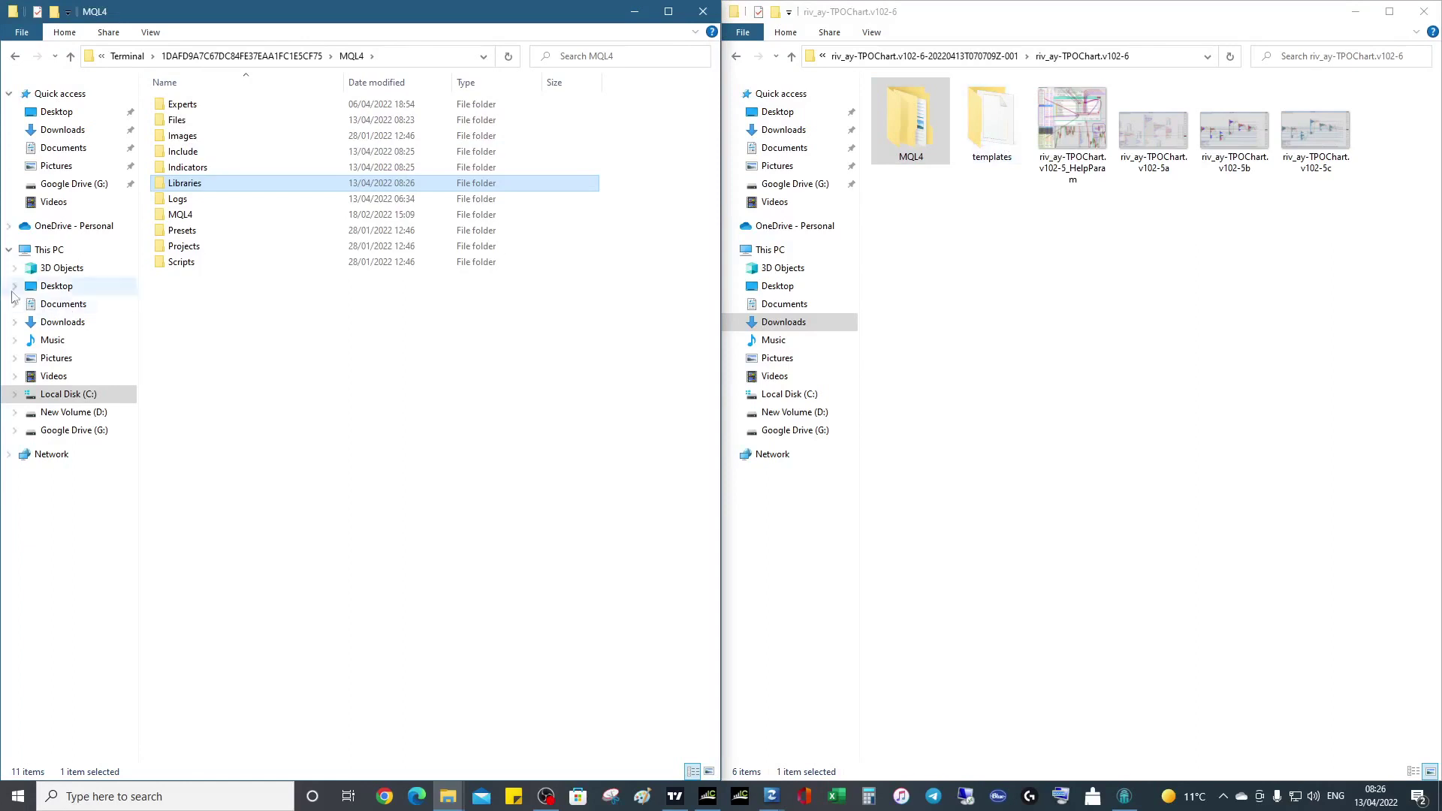
pyautogui.click(70, 60)
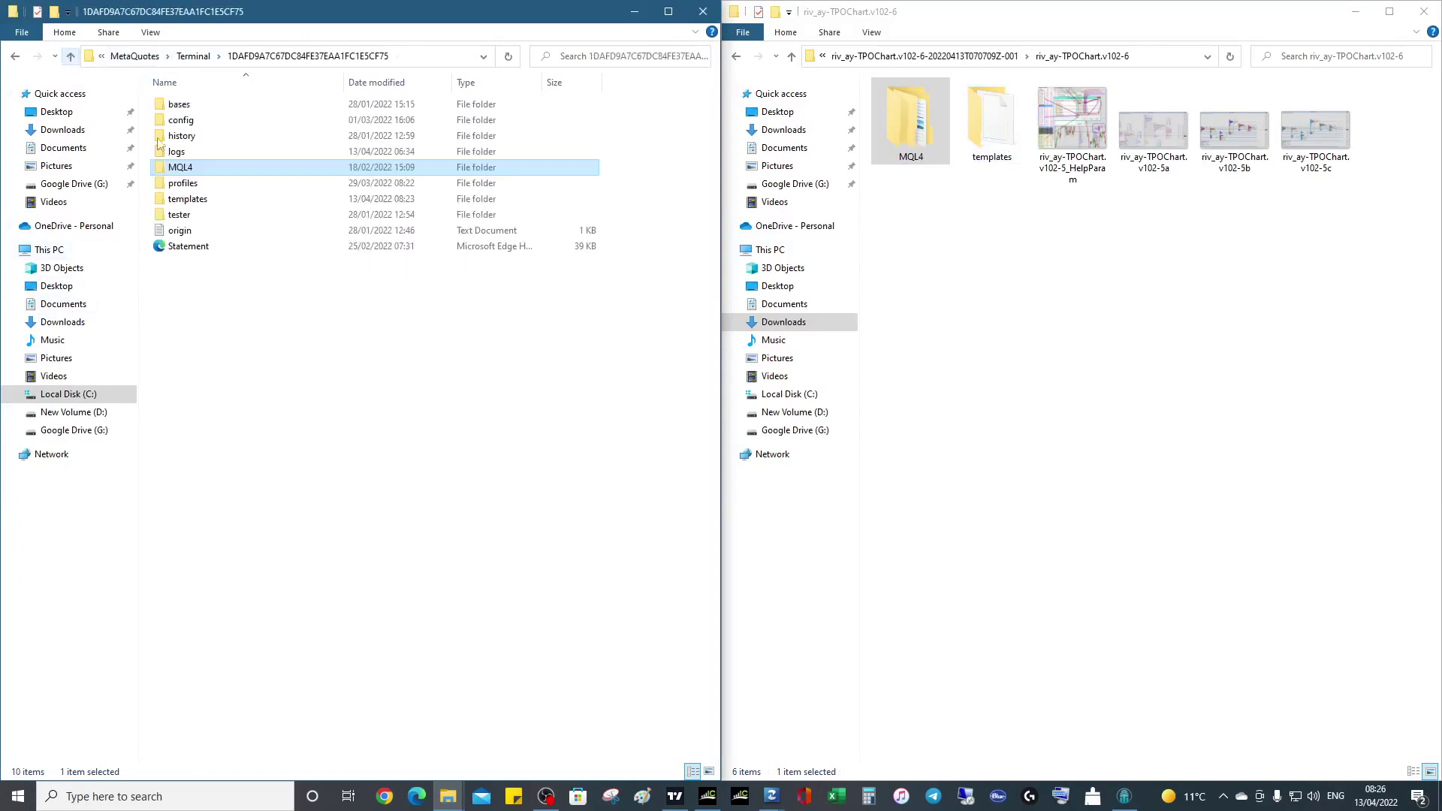
pyautogui.doubleClick(518, 198)
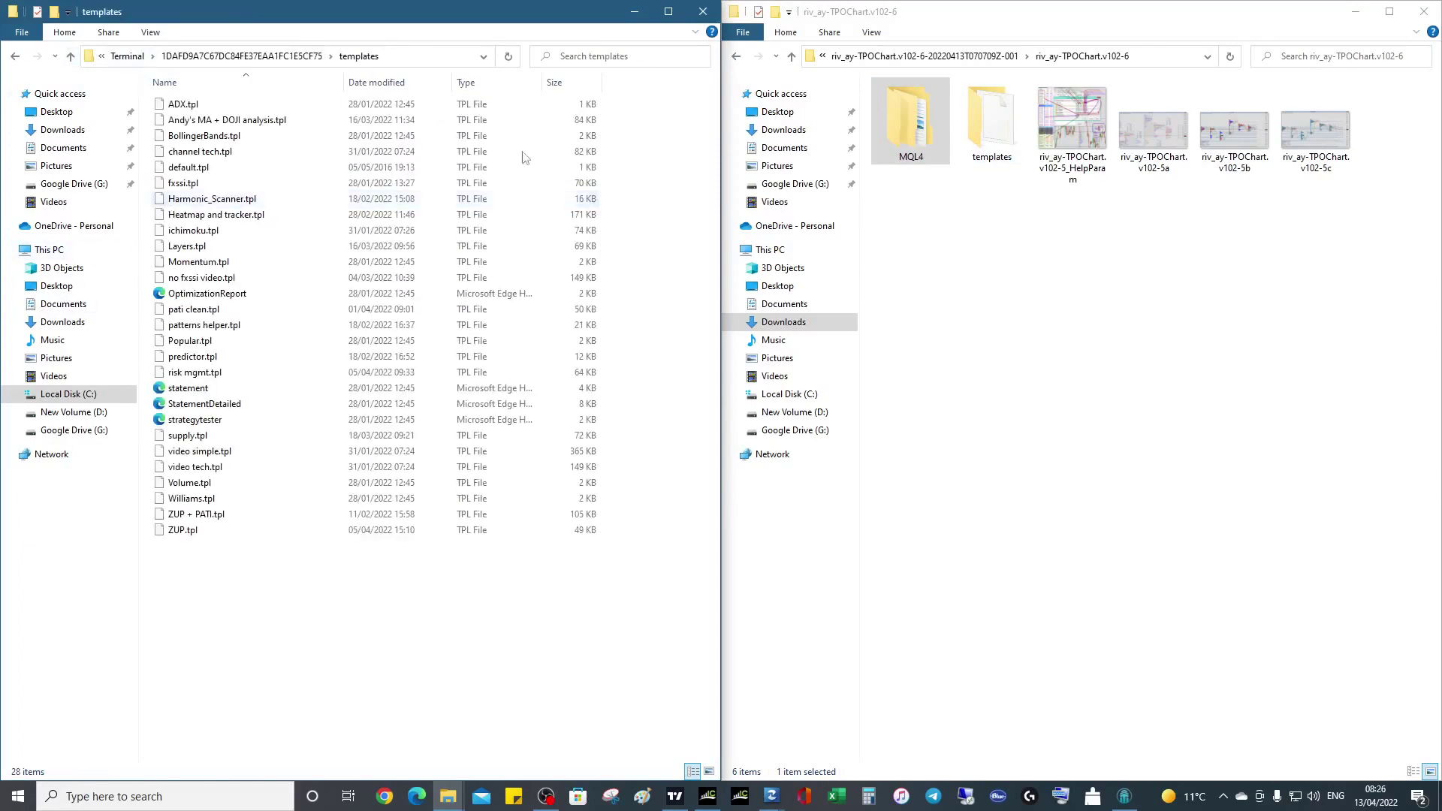
pyautogui.doubleClick(984, 143)
# Step: Cut riv_ay-tpochart.v102-x.tpl and paste it into the terminal's templates folder
pyautogui.click(929, 109)
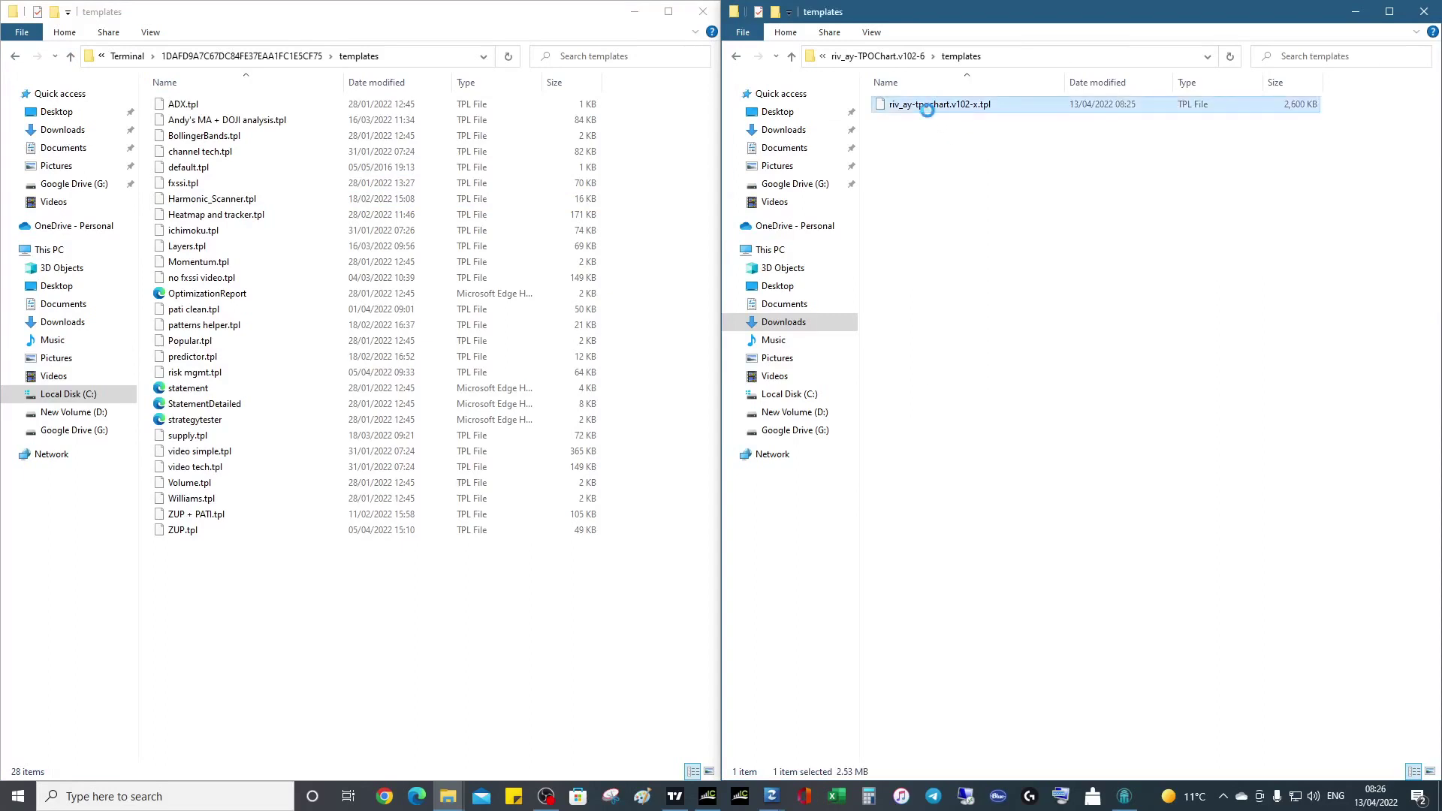
pyautogui.rightClick(928, 109)
pyautogui.click(849, 297)
pyautogui.rightClick(264, 591)
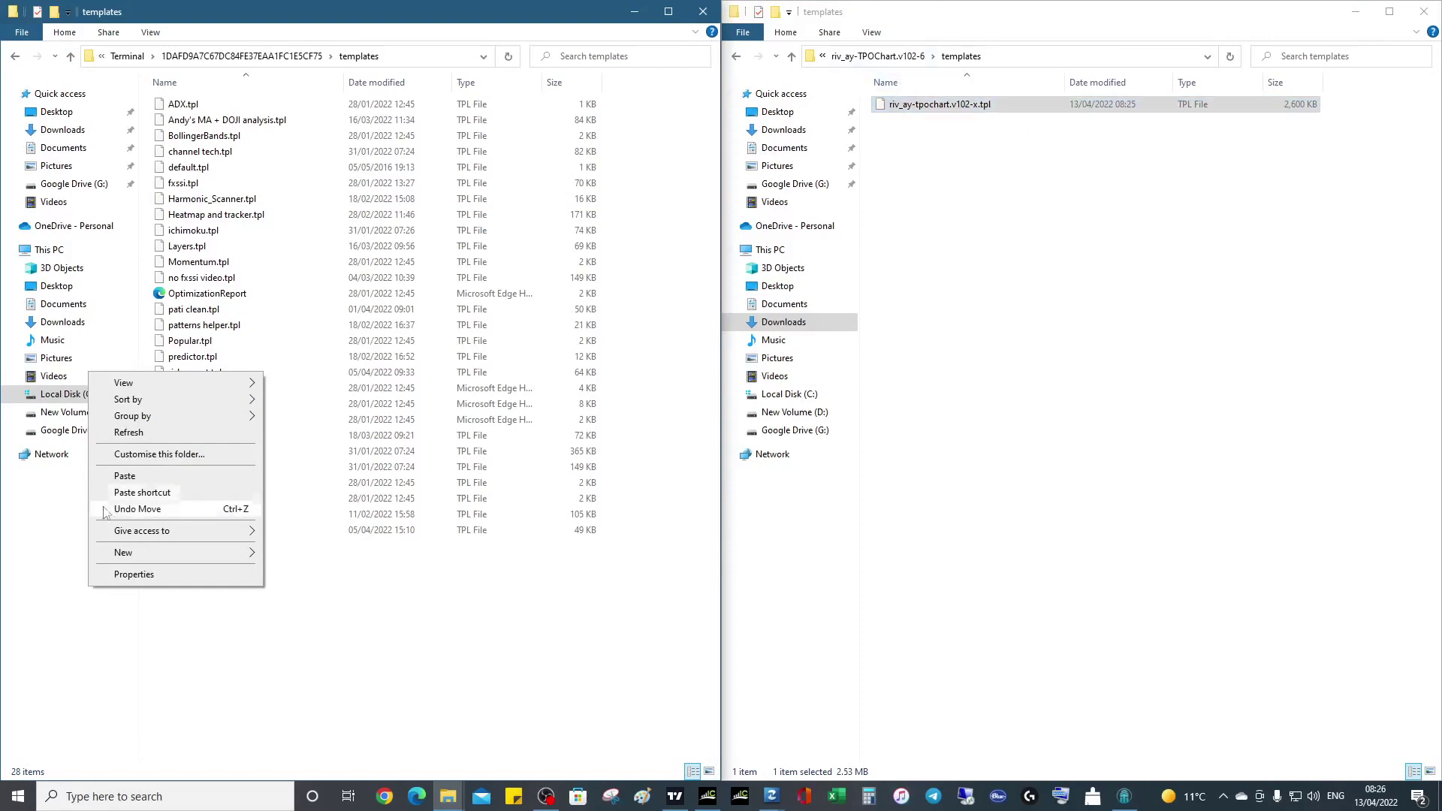
pyautogui.click(150, 477)
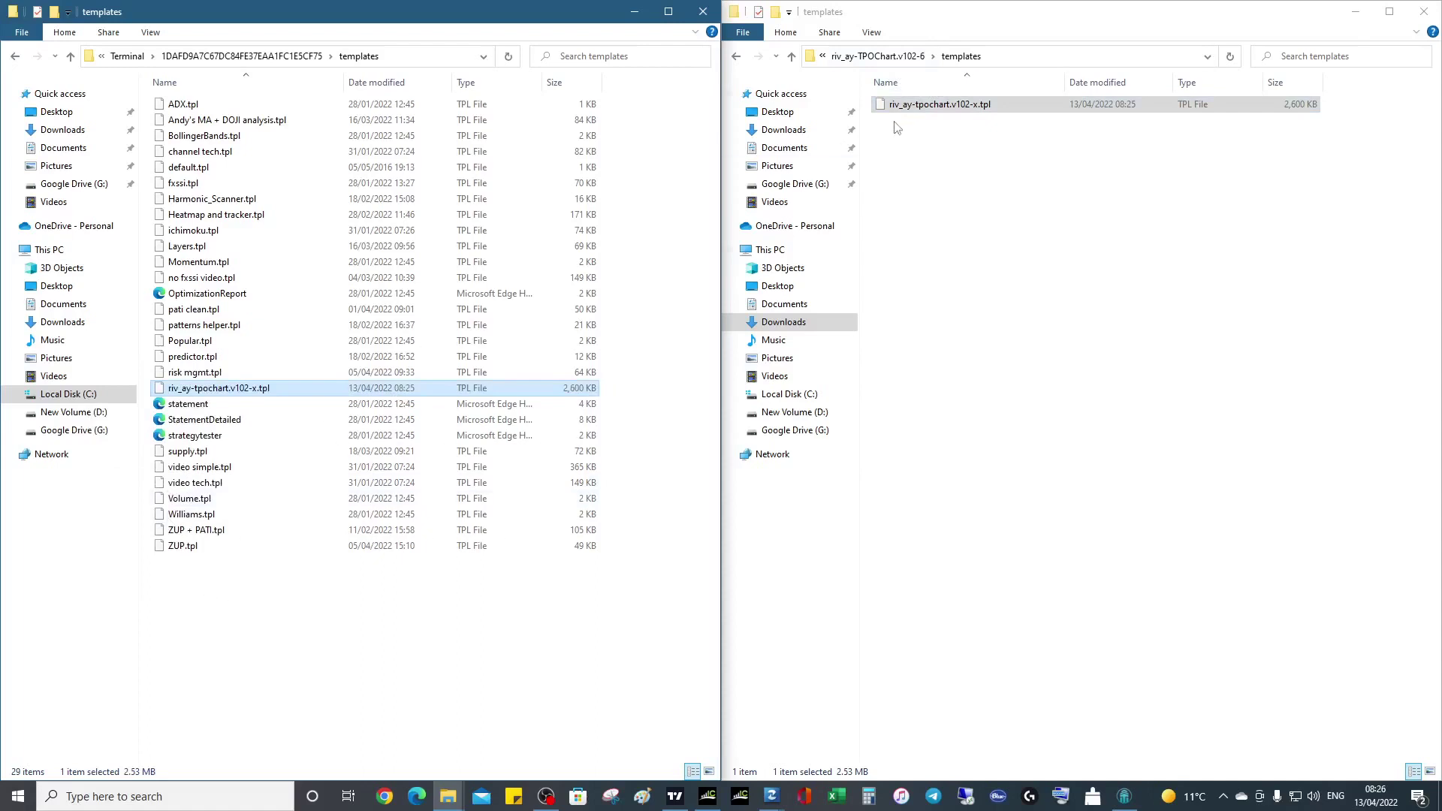
pyautogui.click(953, 186)
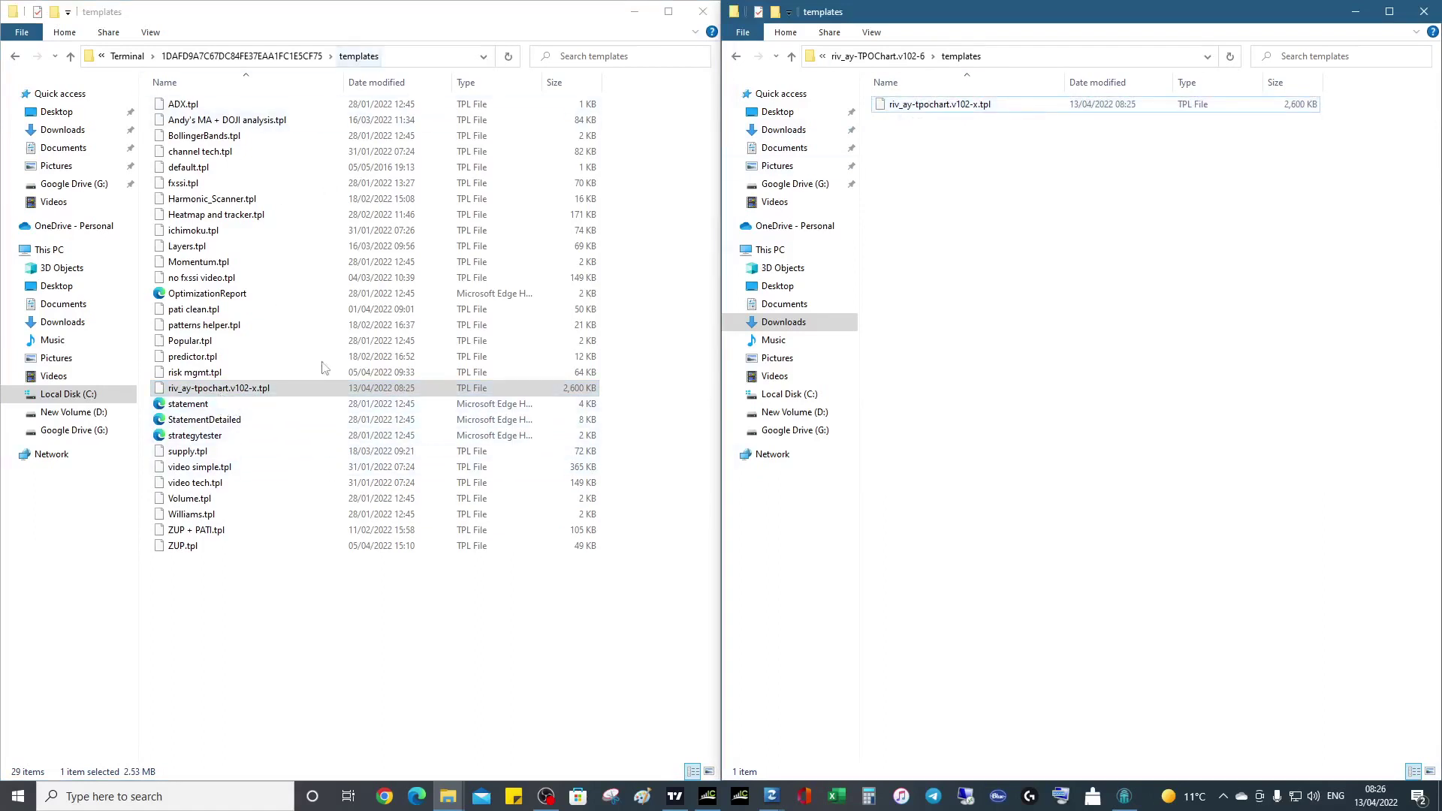
pyautogui.click(700, 16)
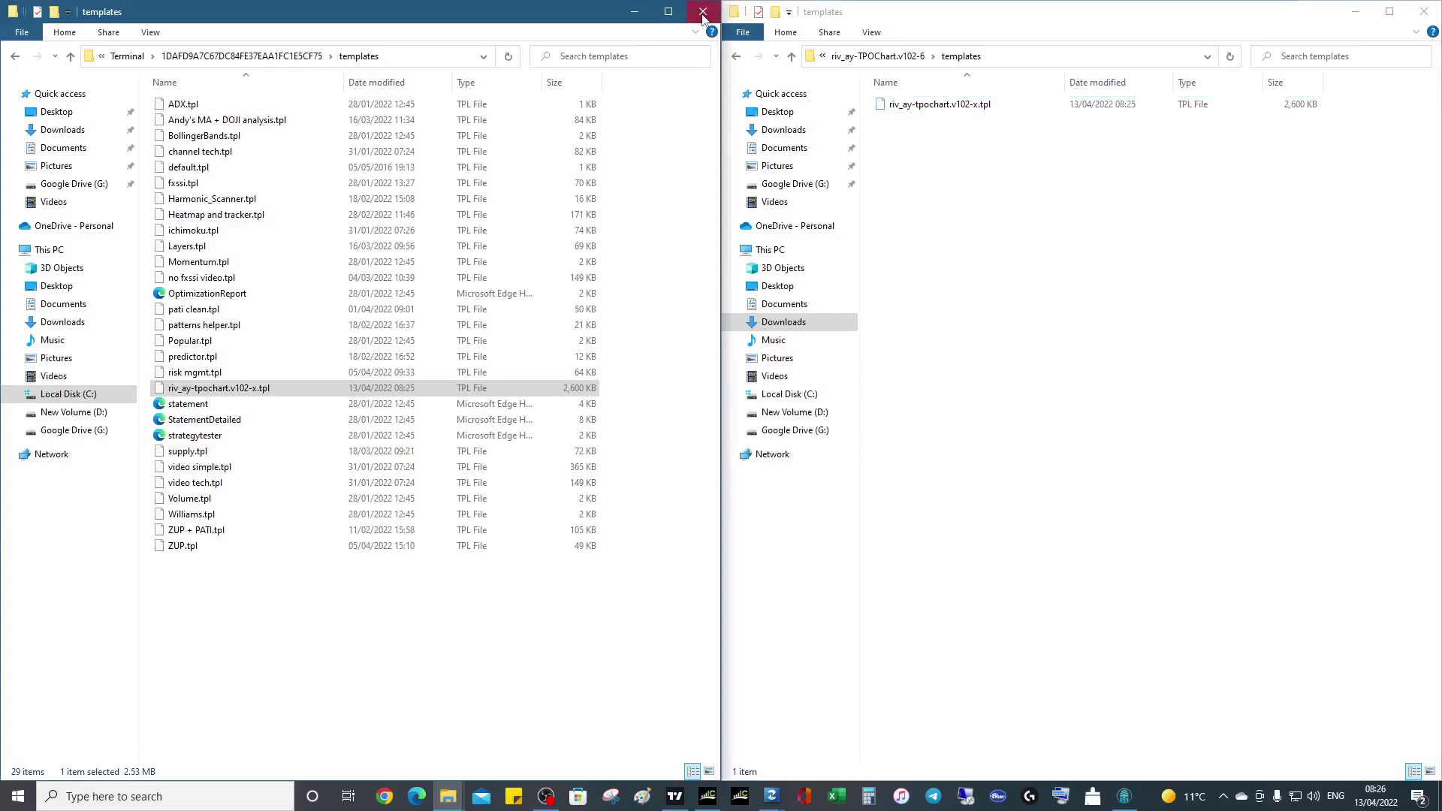
# Step: Close both Explorer windows, show MetaTrader's Navigator and refresh its Indicators list
pyautogui.click(702, 13)
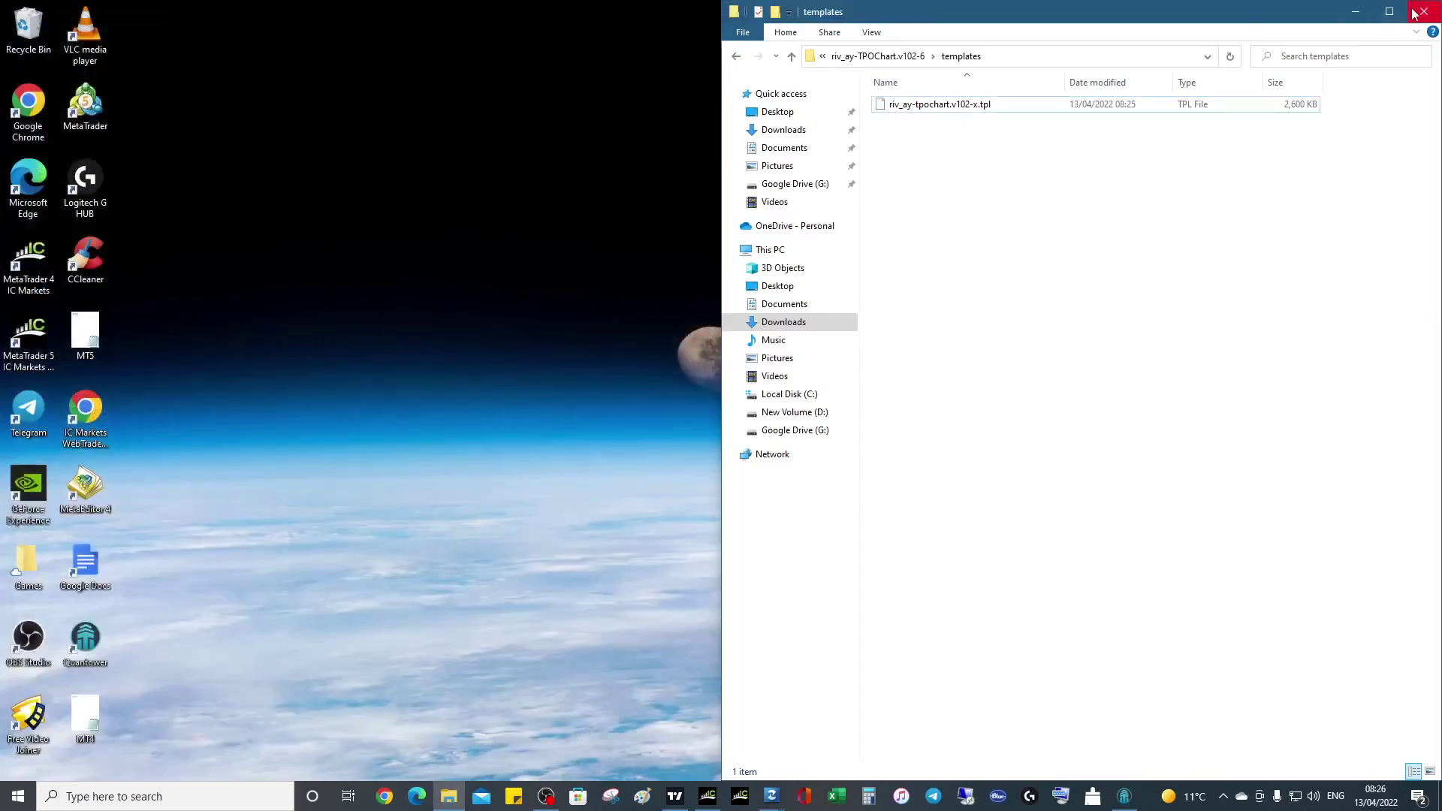
pyautogui.click(1424, 11)
pyautogui.click(711, 796)
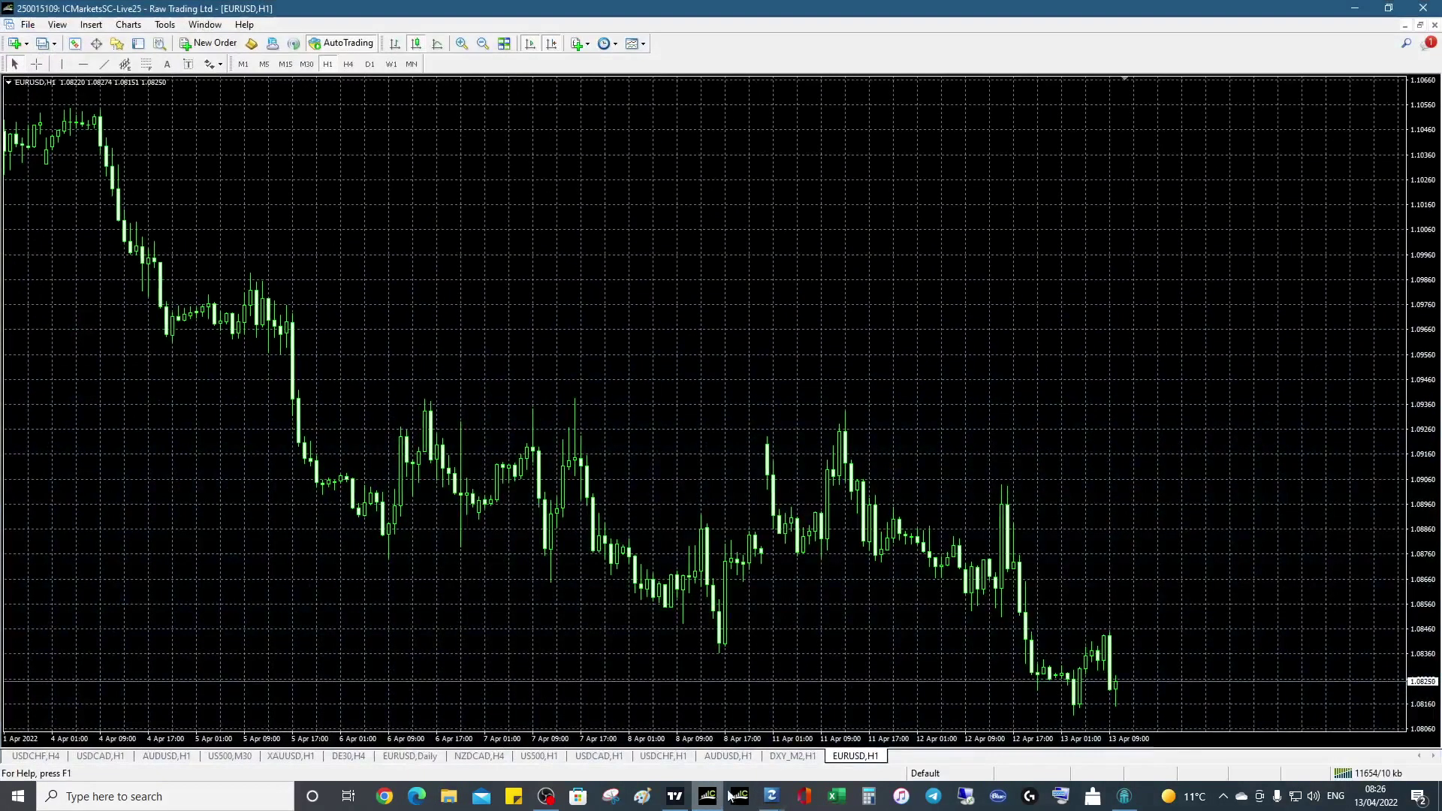
pyautogui.click(57, 25)
pyautogui.click(94, 185)
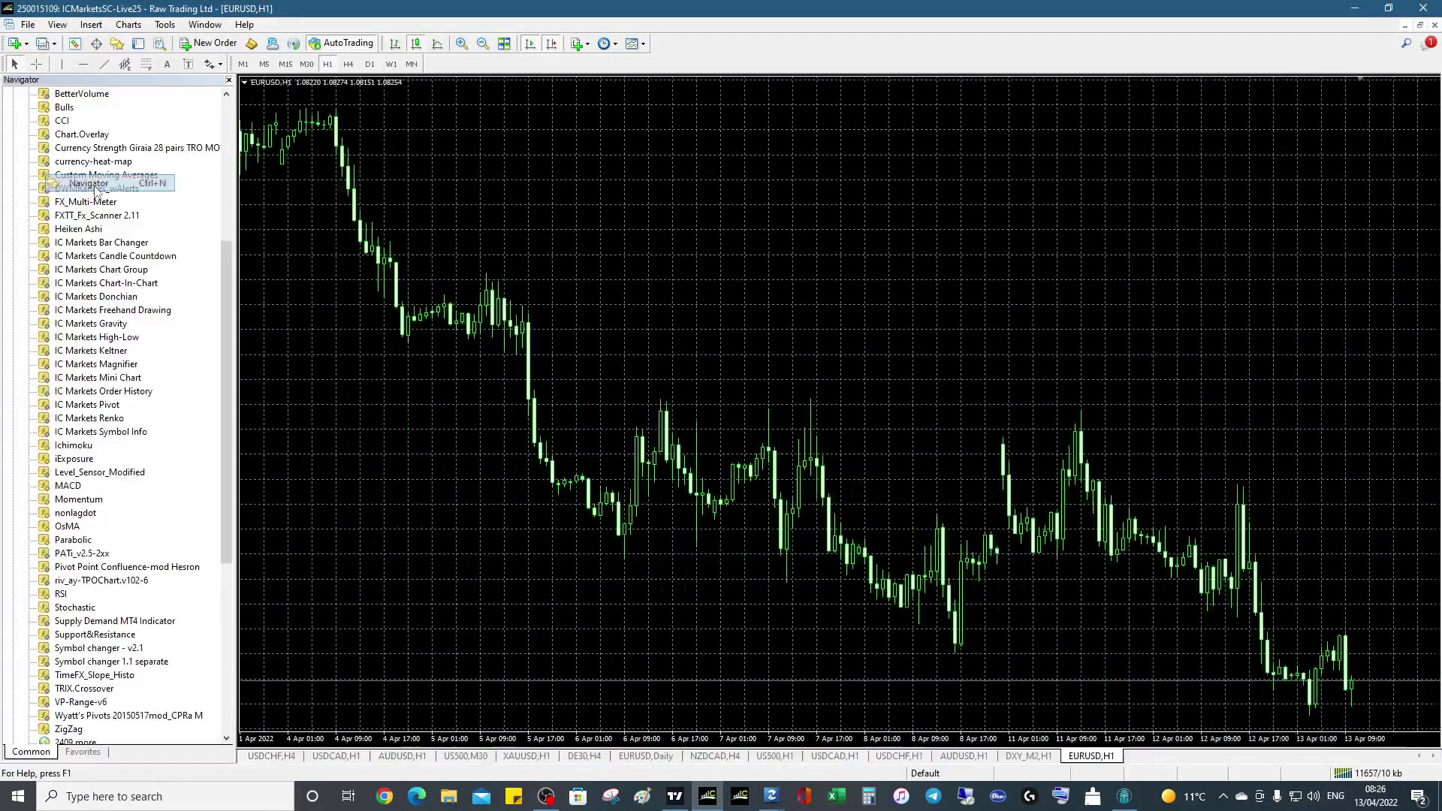
pyautogui.scroll(7, 112, 313)
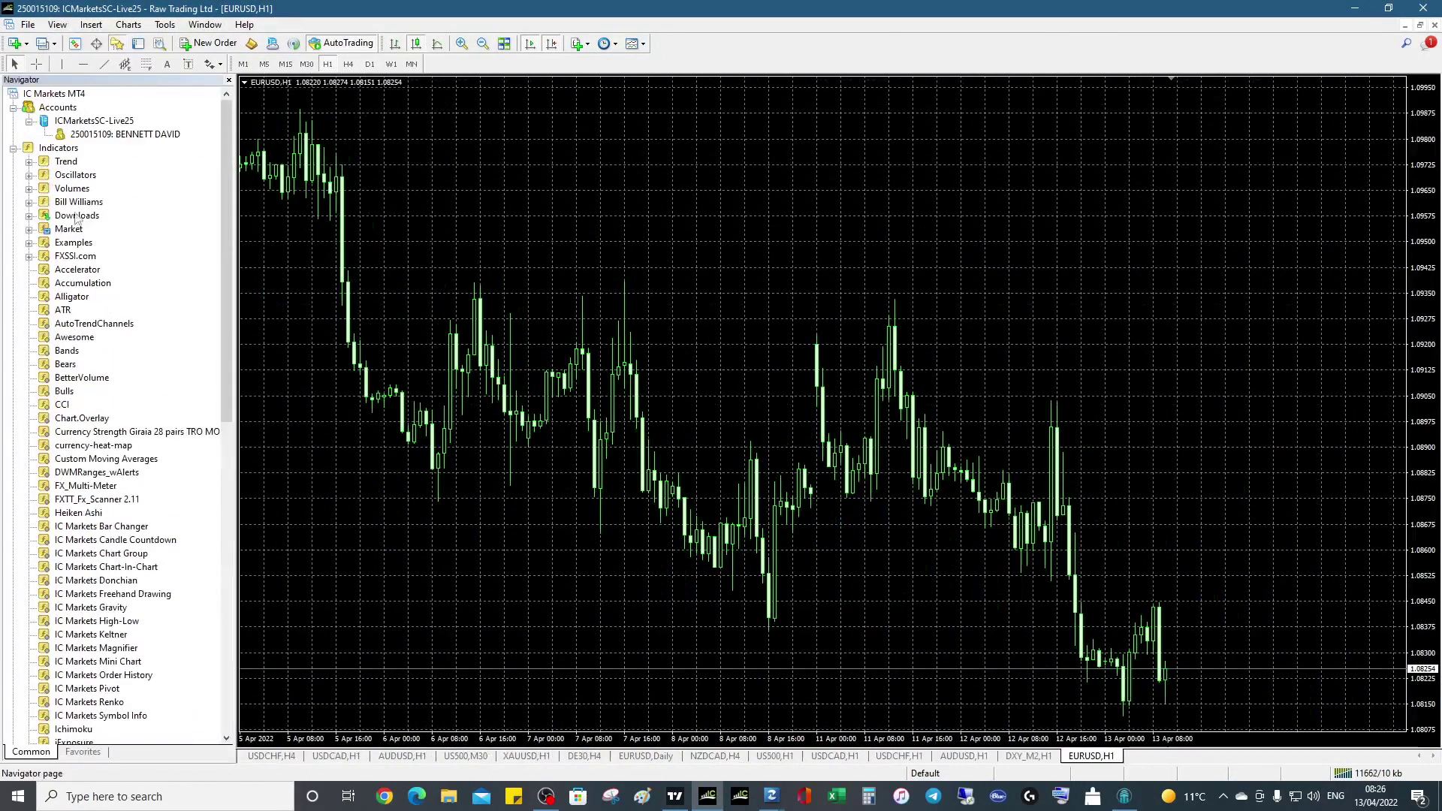
pyautogui.rightClick(51, 150)
pyautogui.click(59, 147)
pyautogui.rightClick(58, 150)
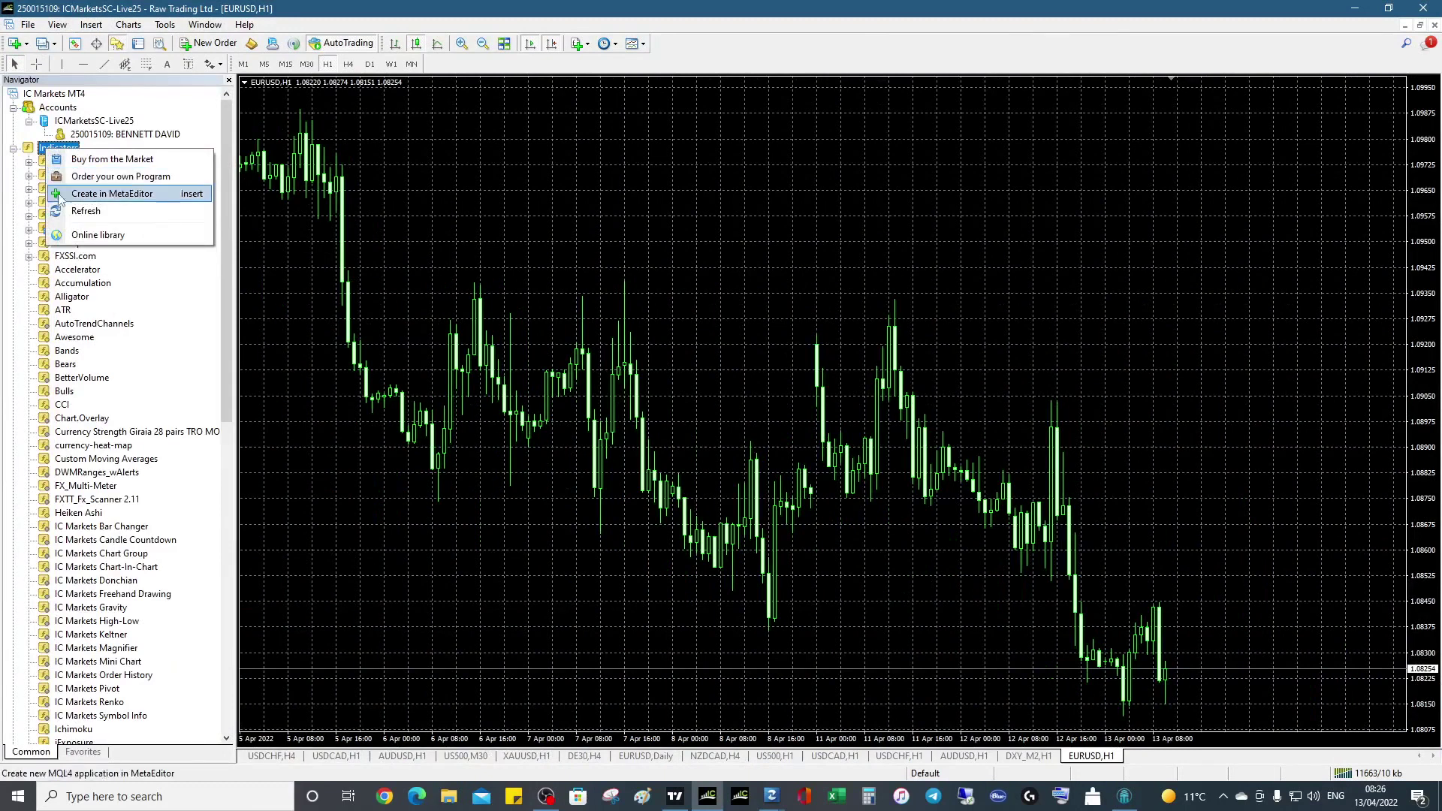
pyautogui.click(72, 214)
# Step: Attach riv_ay-TPOChart.v102-6 to the EURUSD H1 chart, keeping its default inputs
pyautogui.scroll(-12, 85, 310)
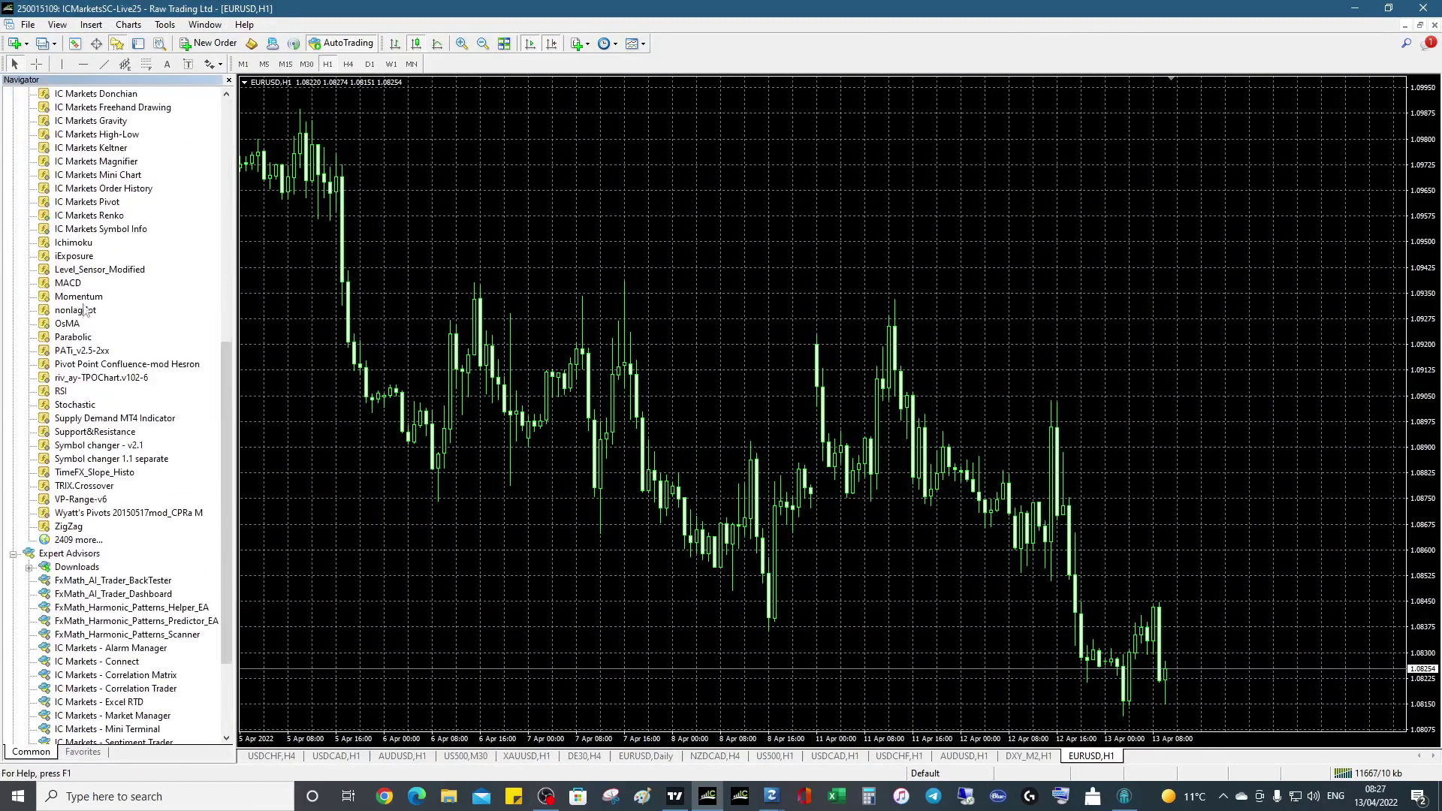
pyautogui.click(102, 380)
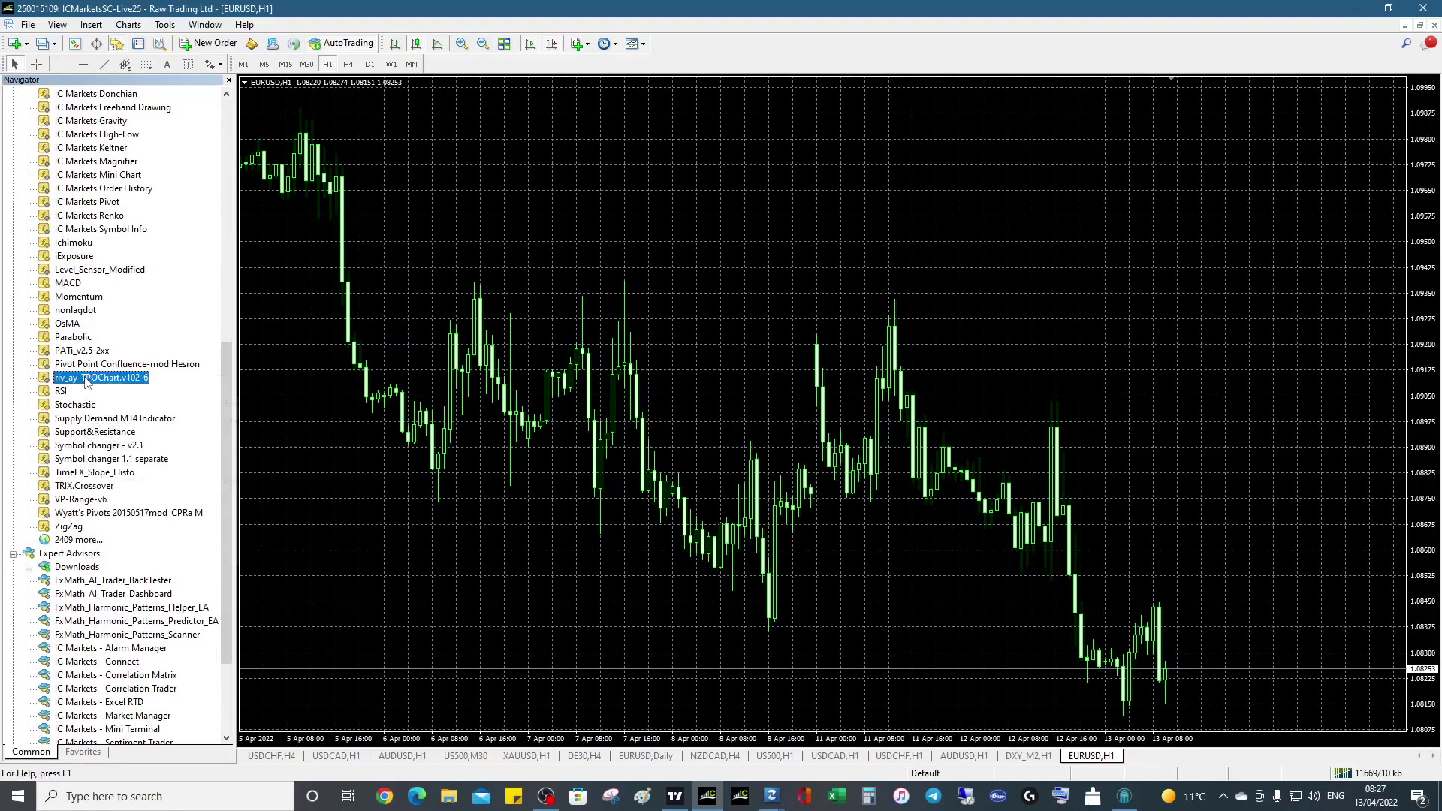
pyautogui.rightClick(102, 379)
pyautogui.click(126, 386)
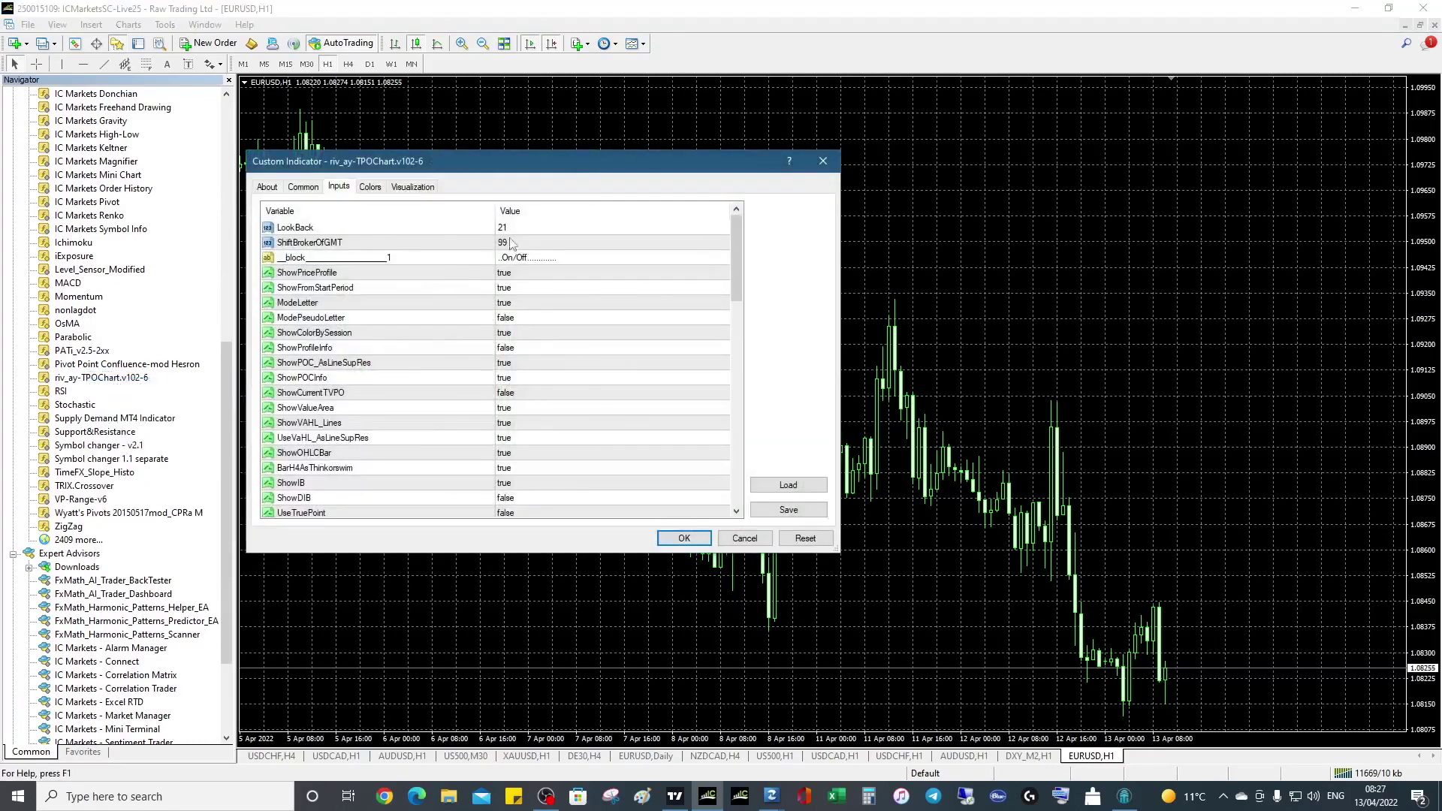
pyautogui.scroll(-10, 553, 289)
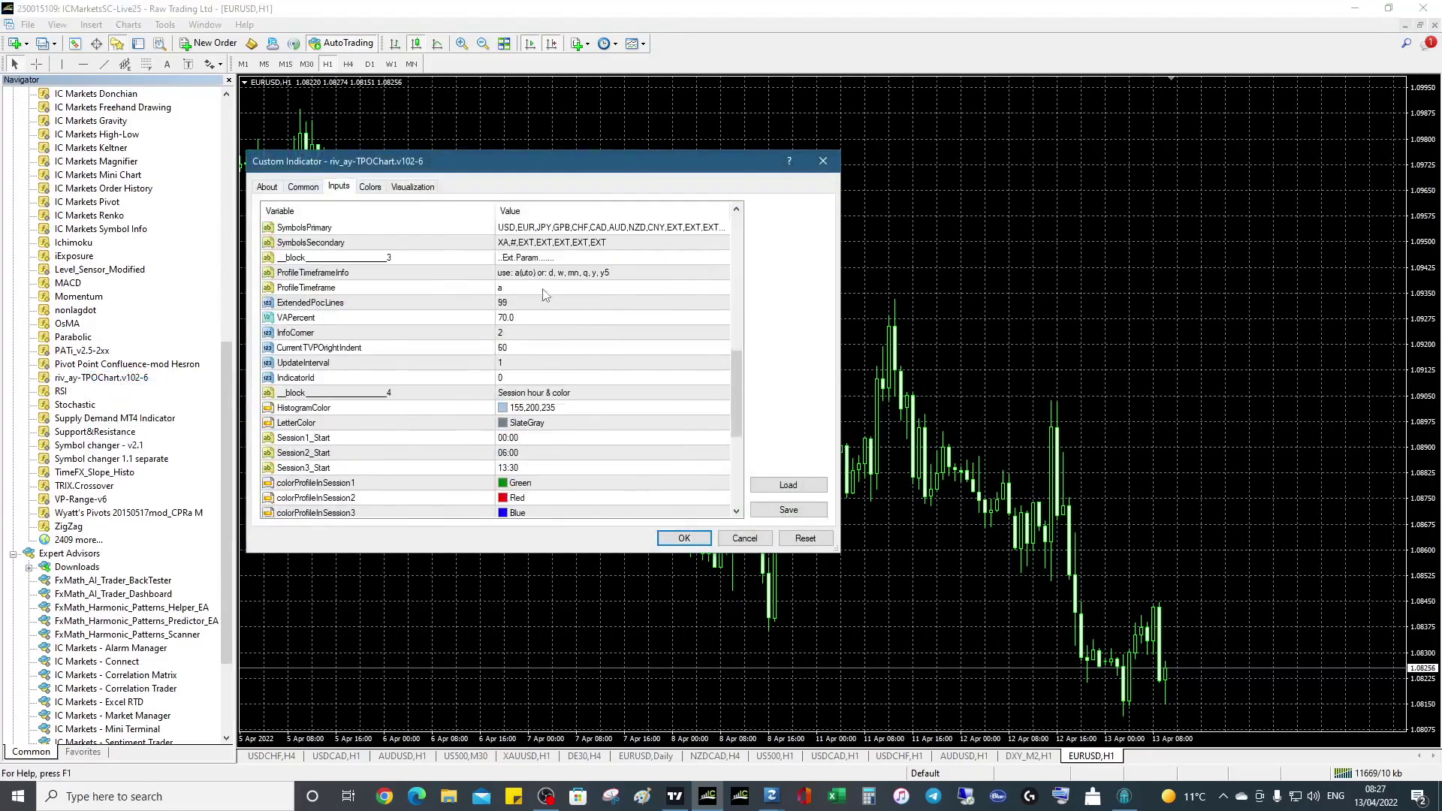
pyautogui.scroll(10, 547, 293)
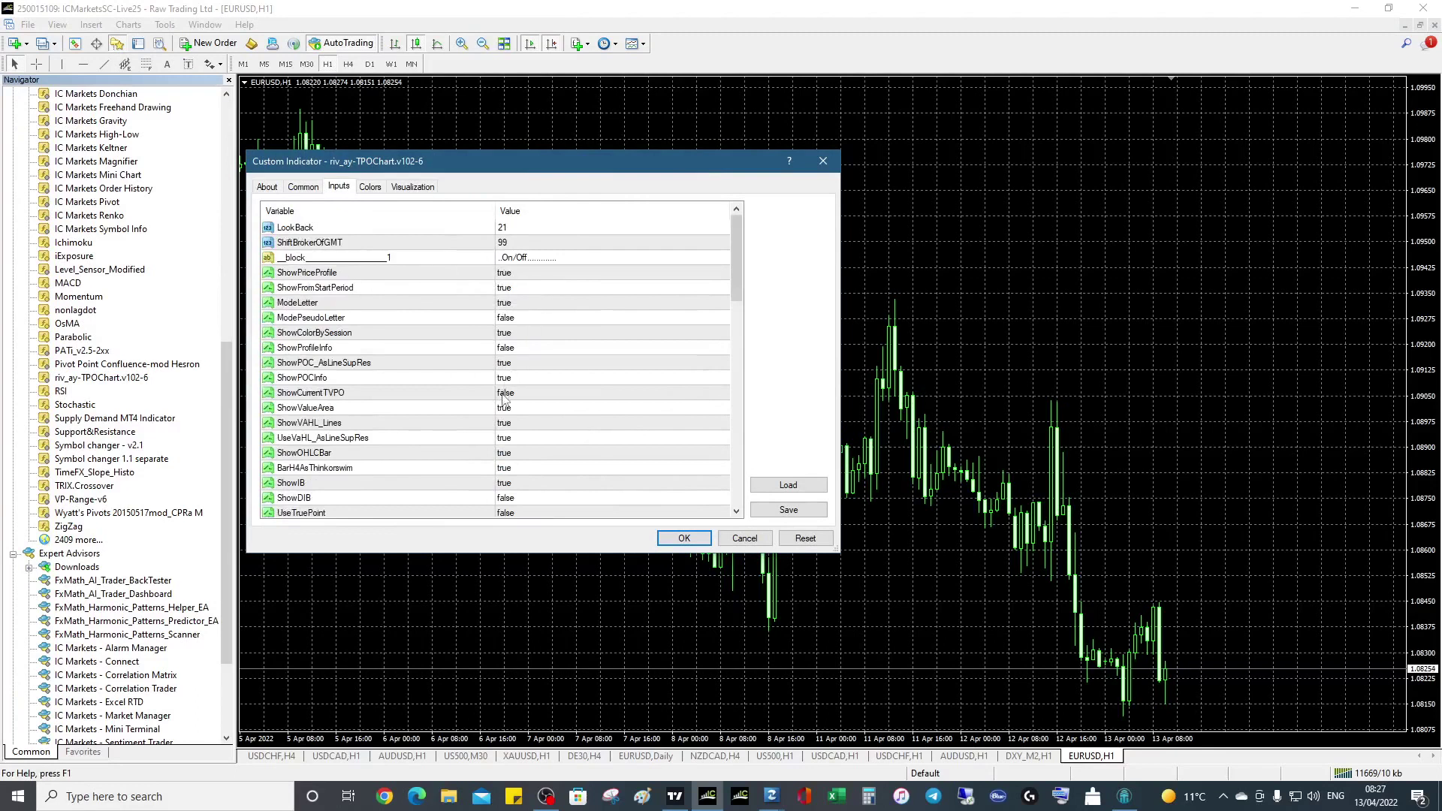
pyautogui.click(314, 189)
pyautogui.click(272, 187)
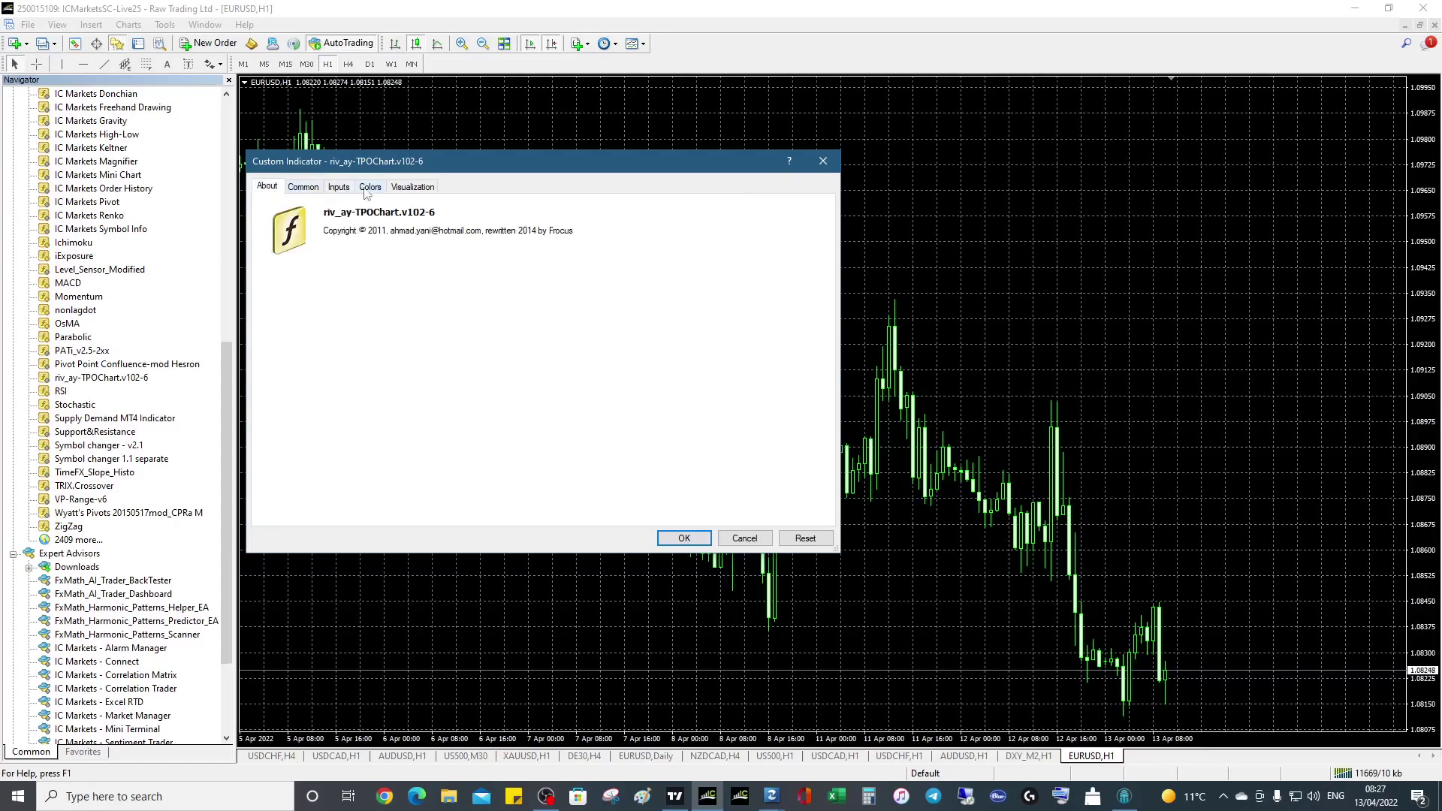
pyautogui.click(412, 188)
pyautogui.click(369, 188)
pyautogui.click(334, 189)
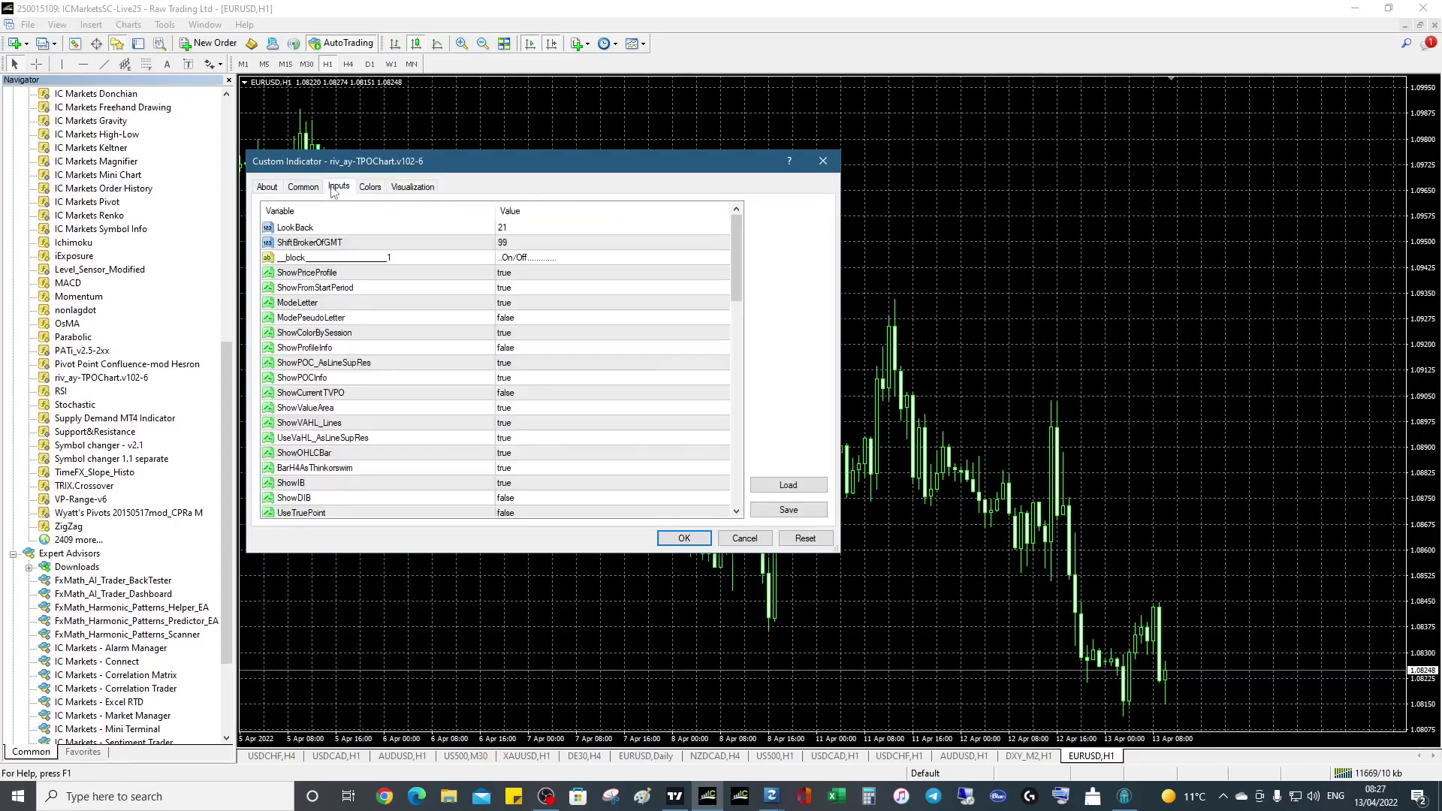
pyautogui.click(686, 539)
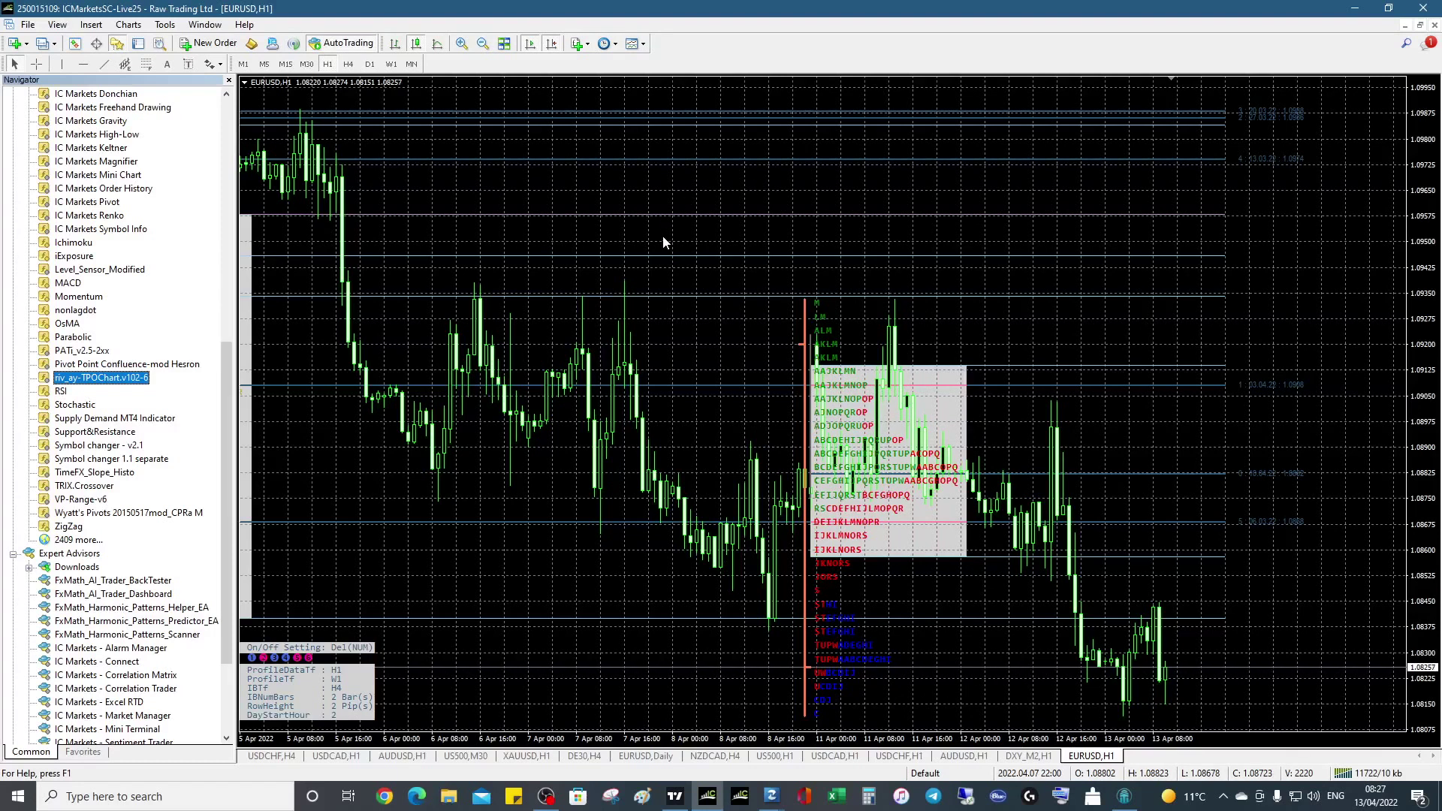
# Step: Load riv_ay-tpochart.v102-x.tpl from the download's riv_ay-TPOChart.v102-6\templates folder onto the chart
pyautogui.rightClick(734, 189)
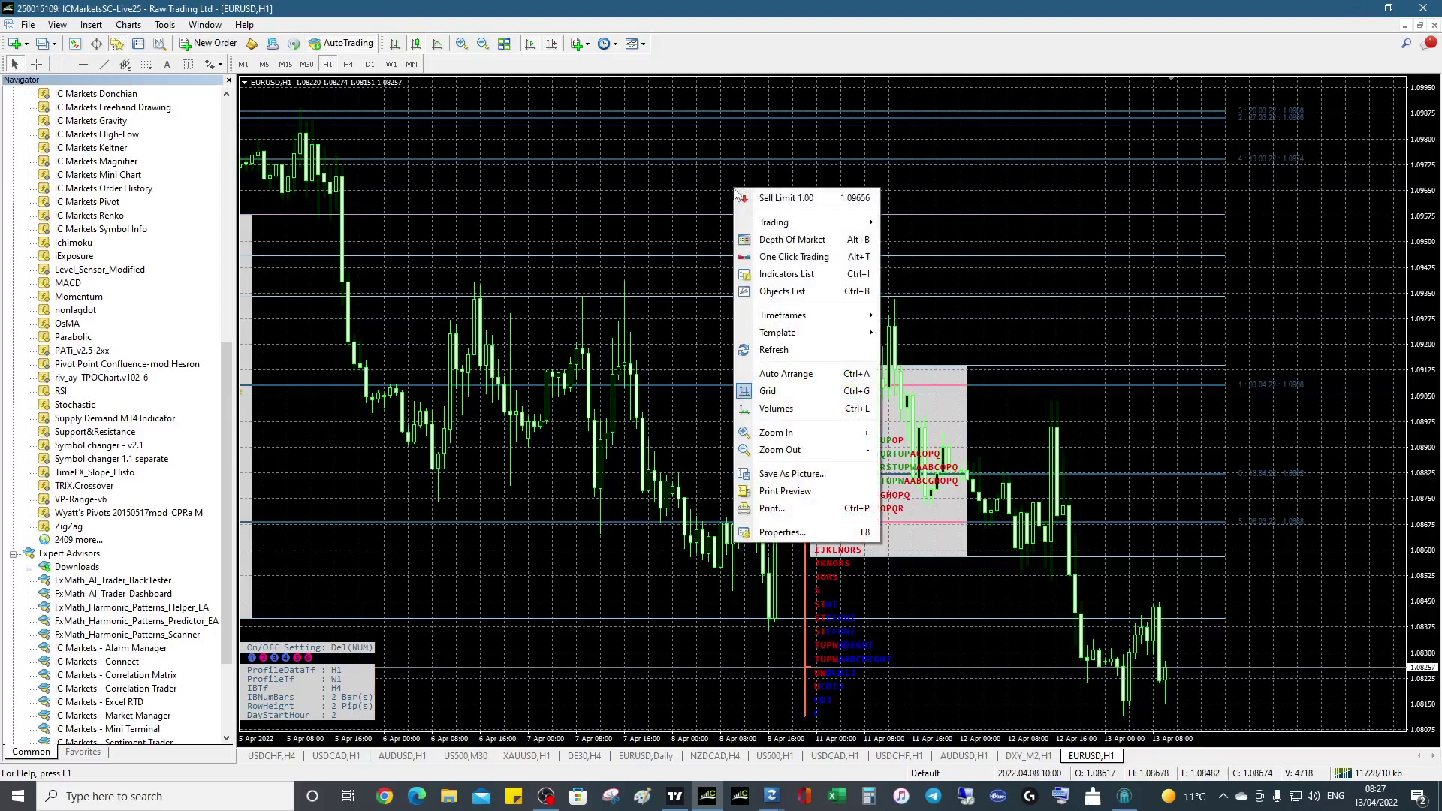
pyautogui.moveTo(781, 332)
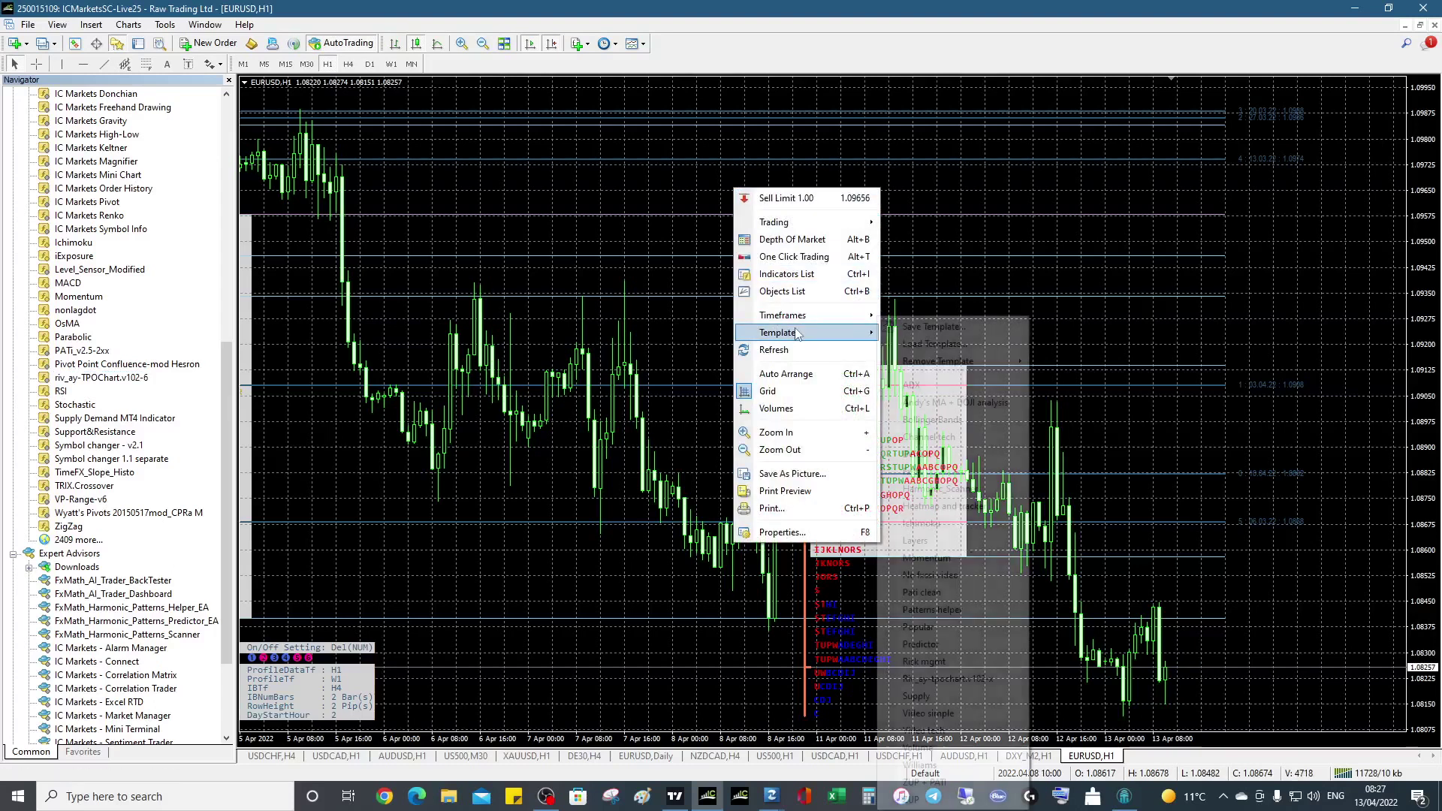
pyautogui.click(936, 350)
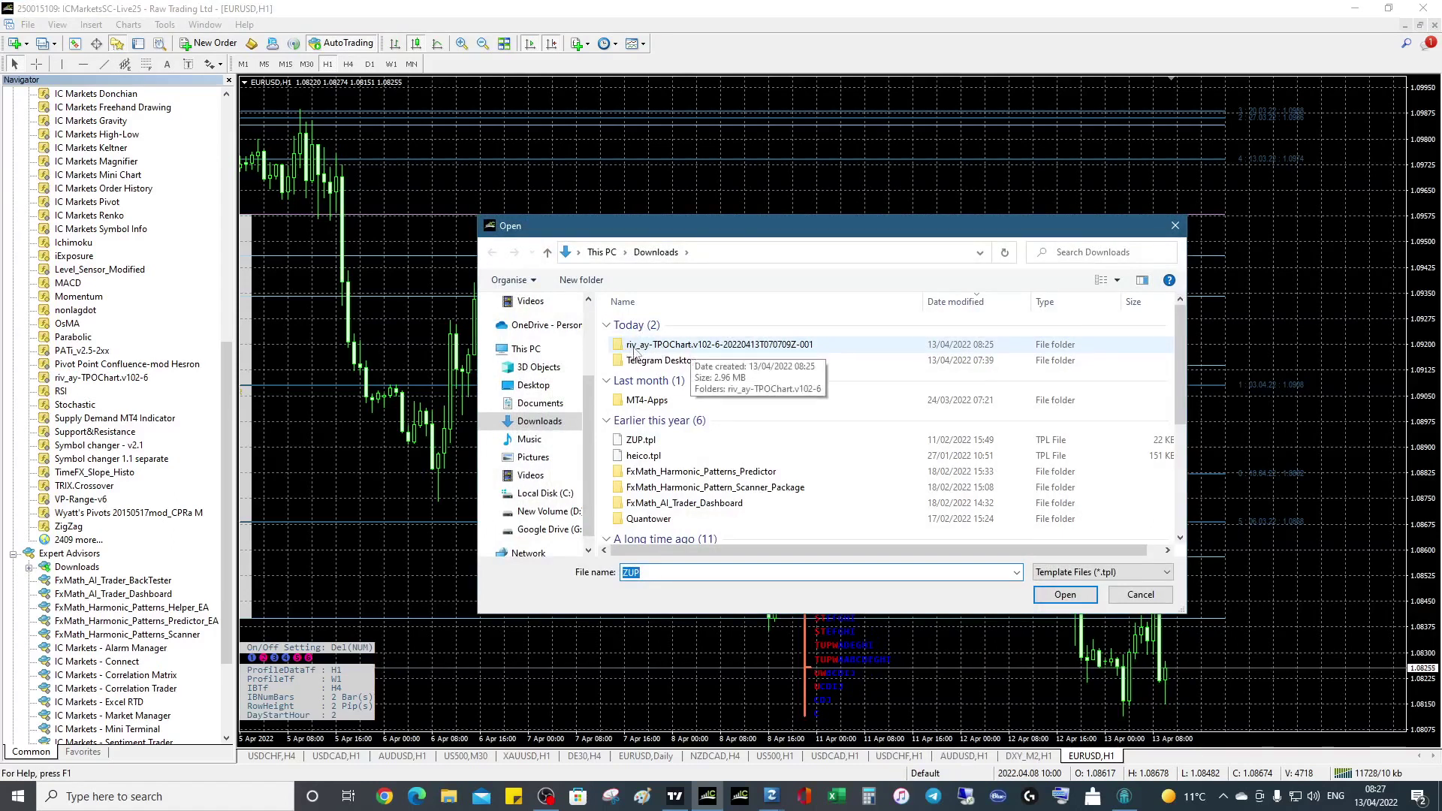
pyautogui.doubleClick(635, 345)
pyautogui.doubleClick(637, 325)
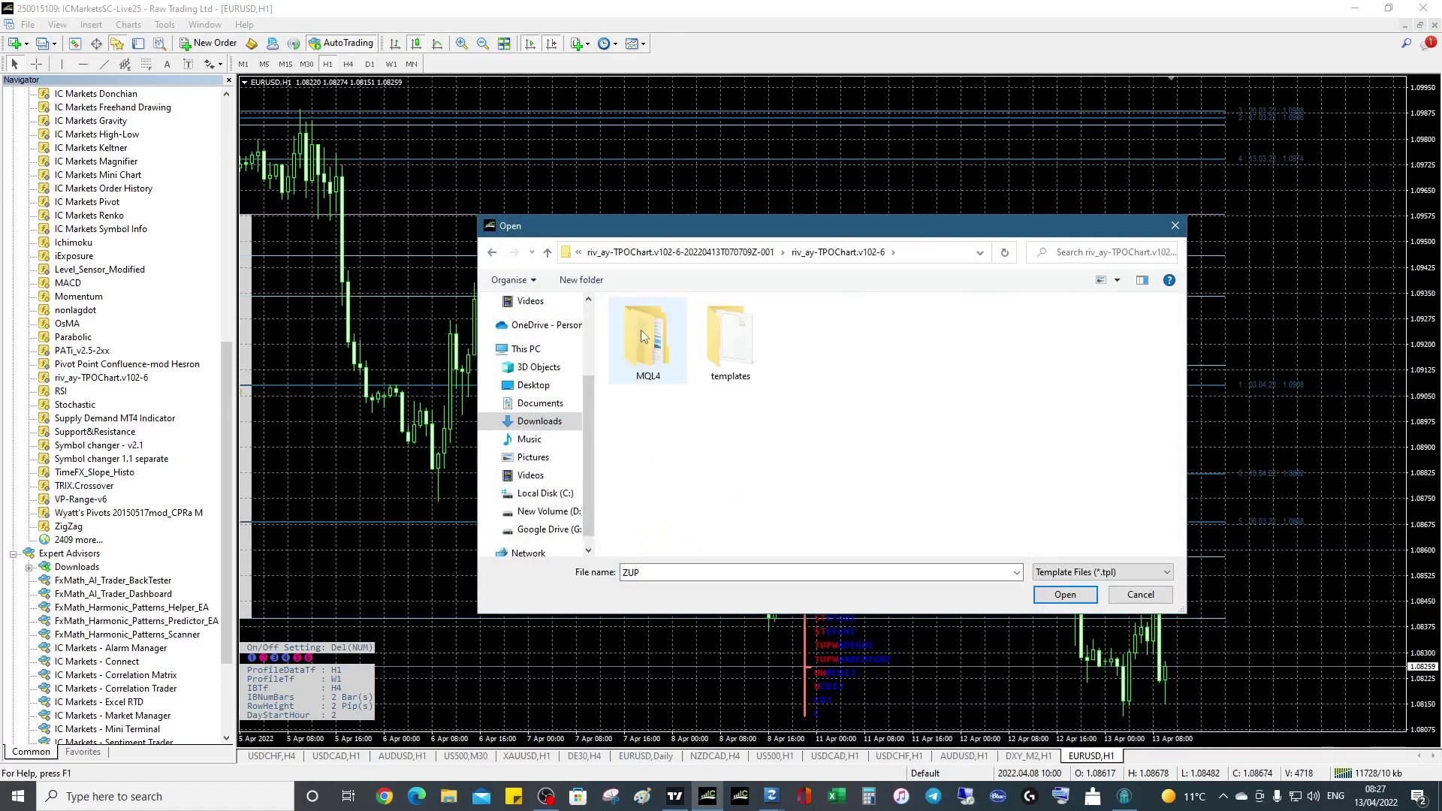
pyautogui.doubleClick(719, 340)
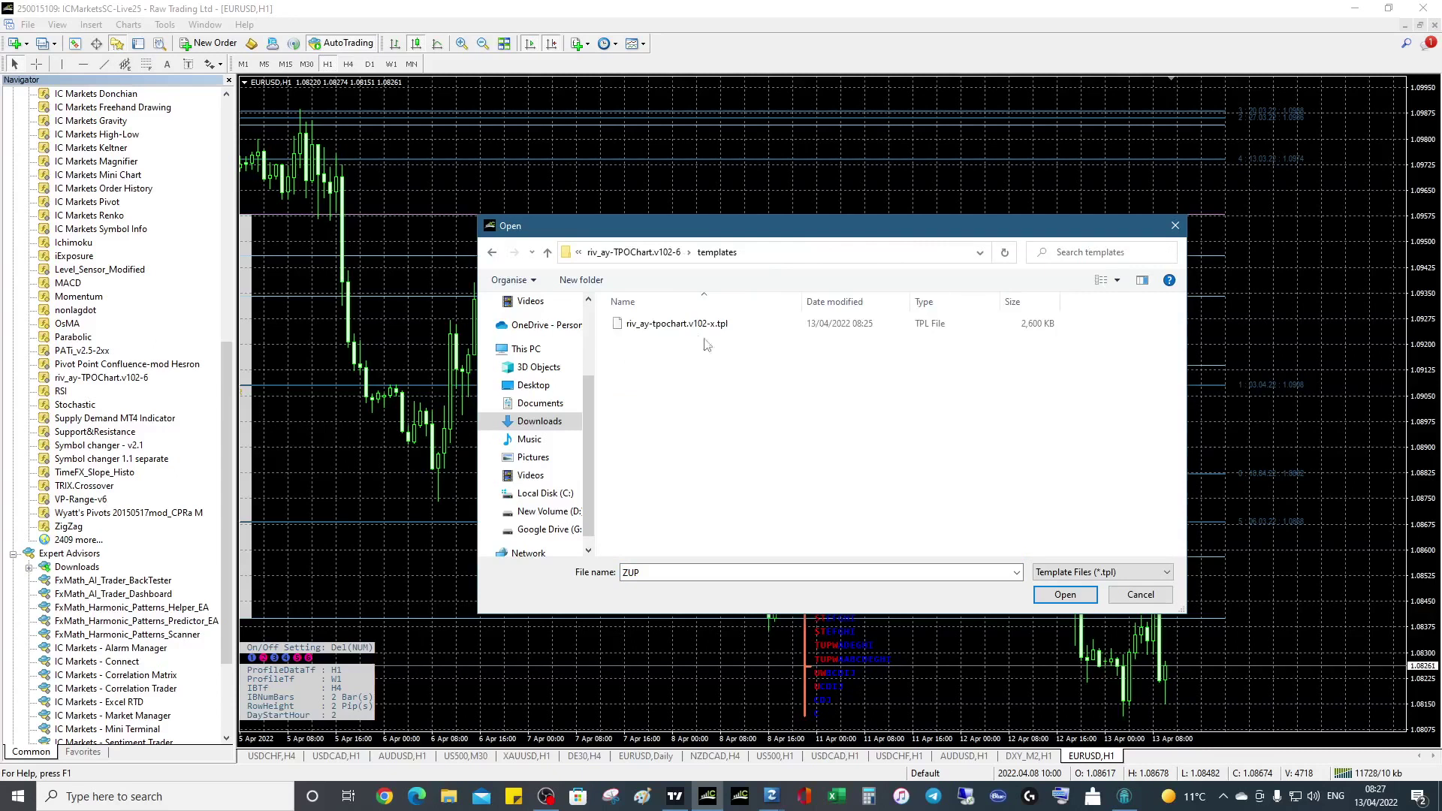
pyautogui.click(647, 328)
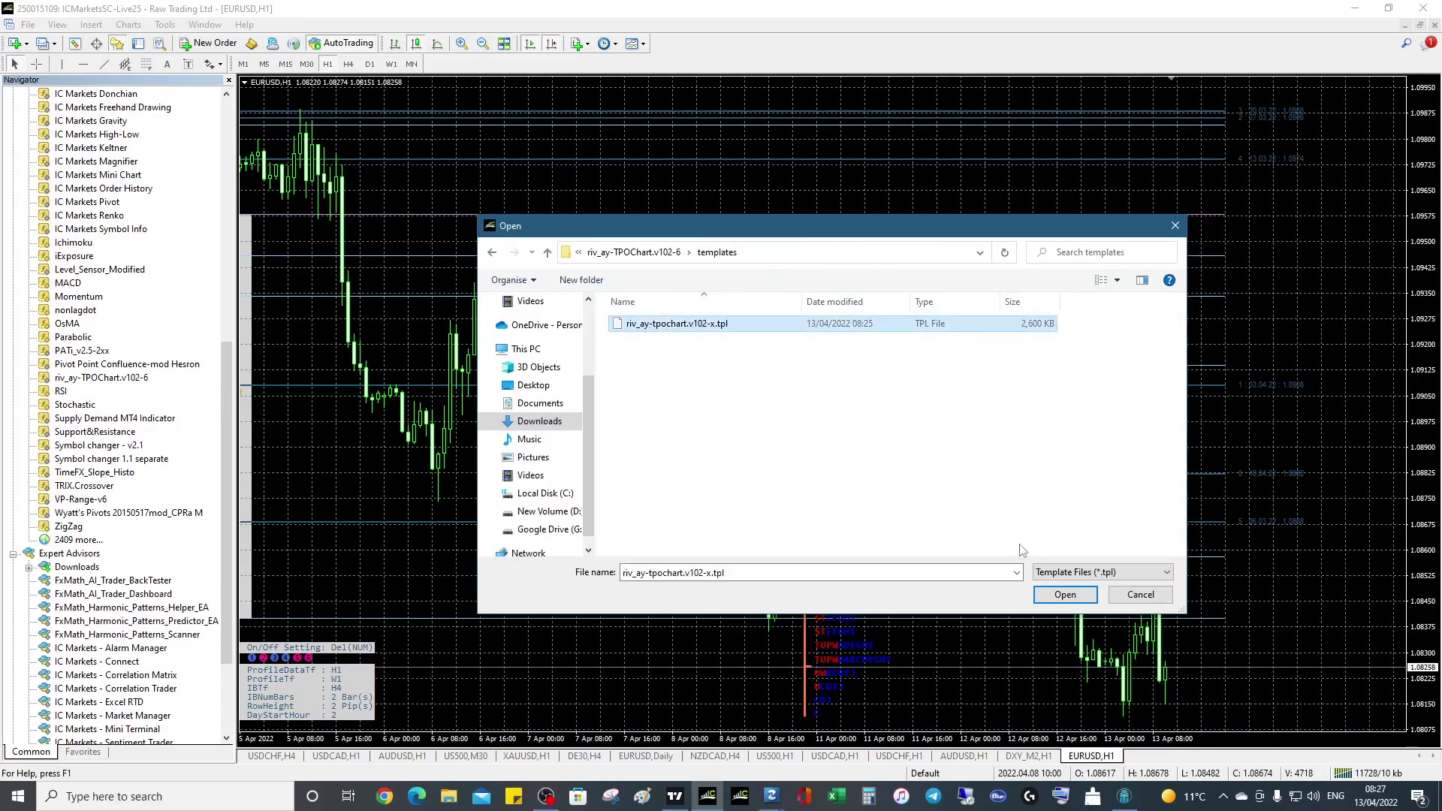
pyautogui.click(1064, 593)
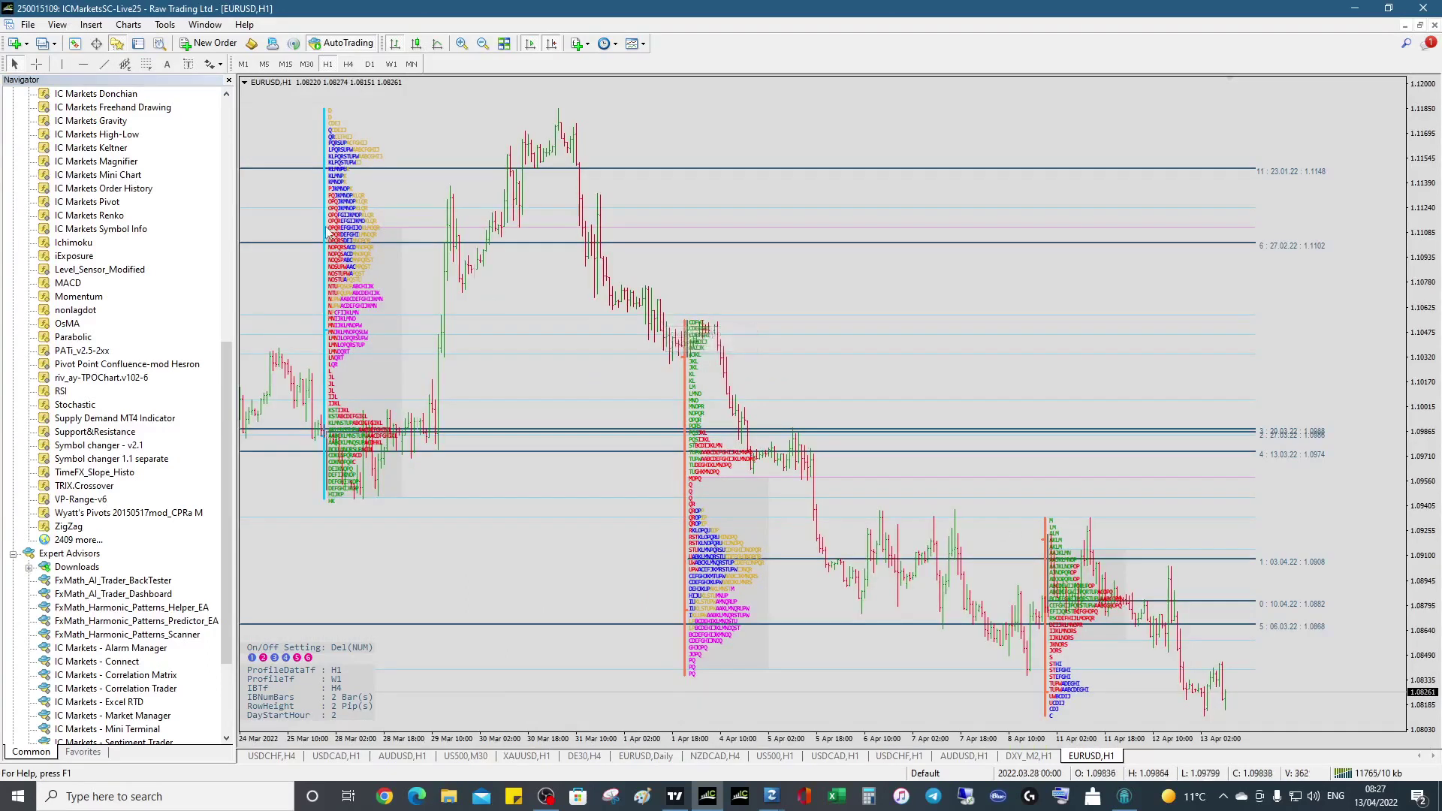
# Step: Close the Navigator panel and inspect the POC price lines, such as 1.1148, 1.0974 and 1.0882
pyautogui.click(229, 81)
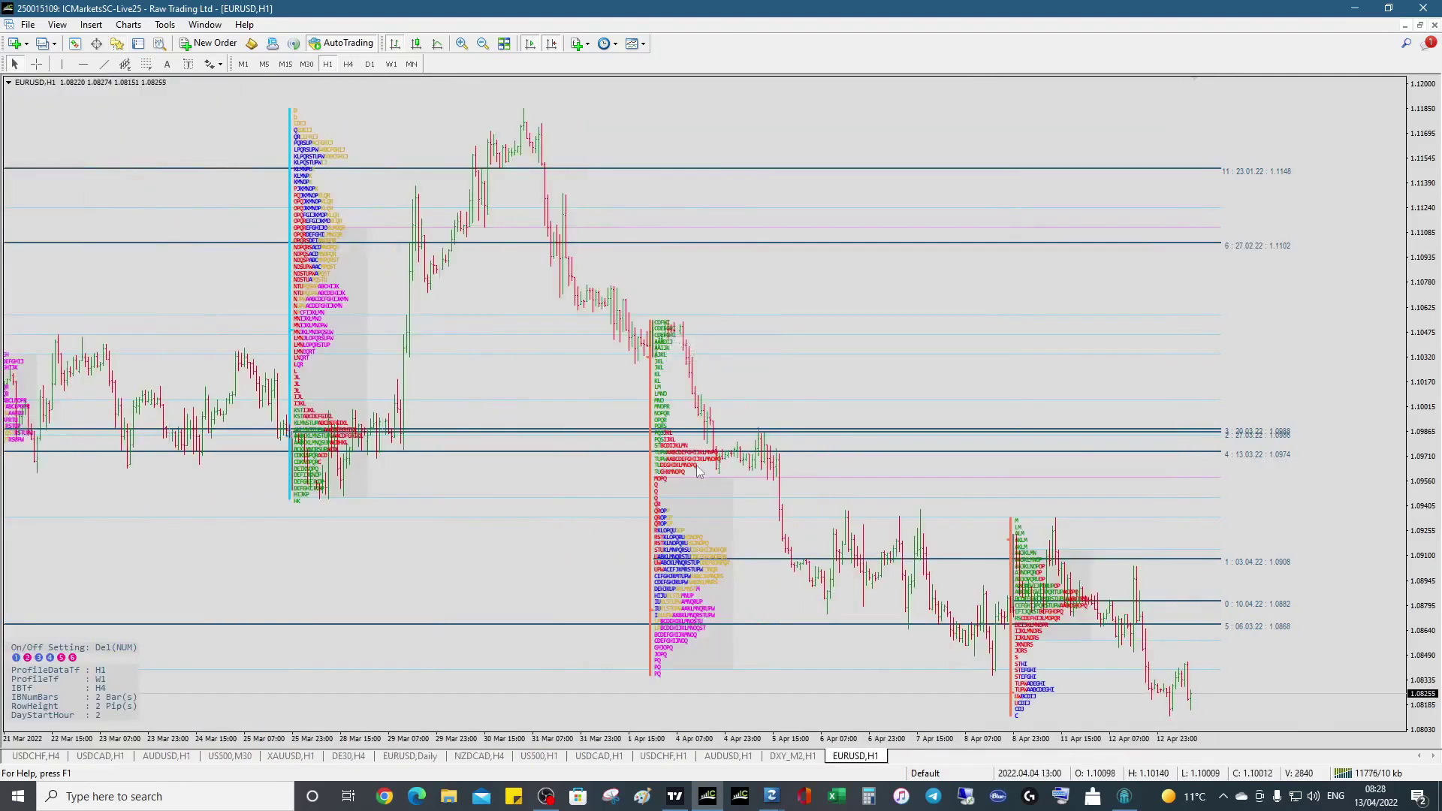
pyautogui.moveTo(717, 471)
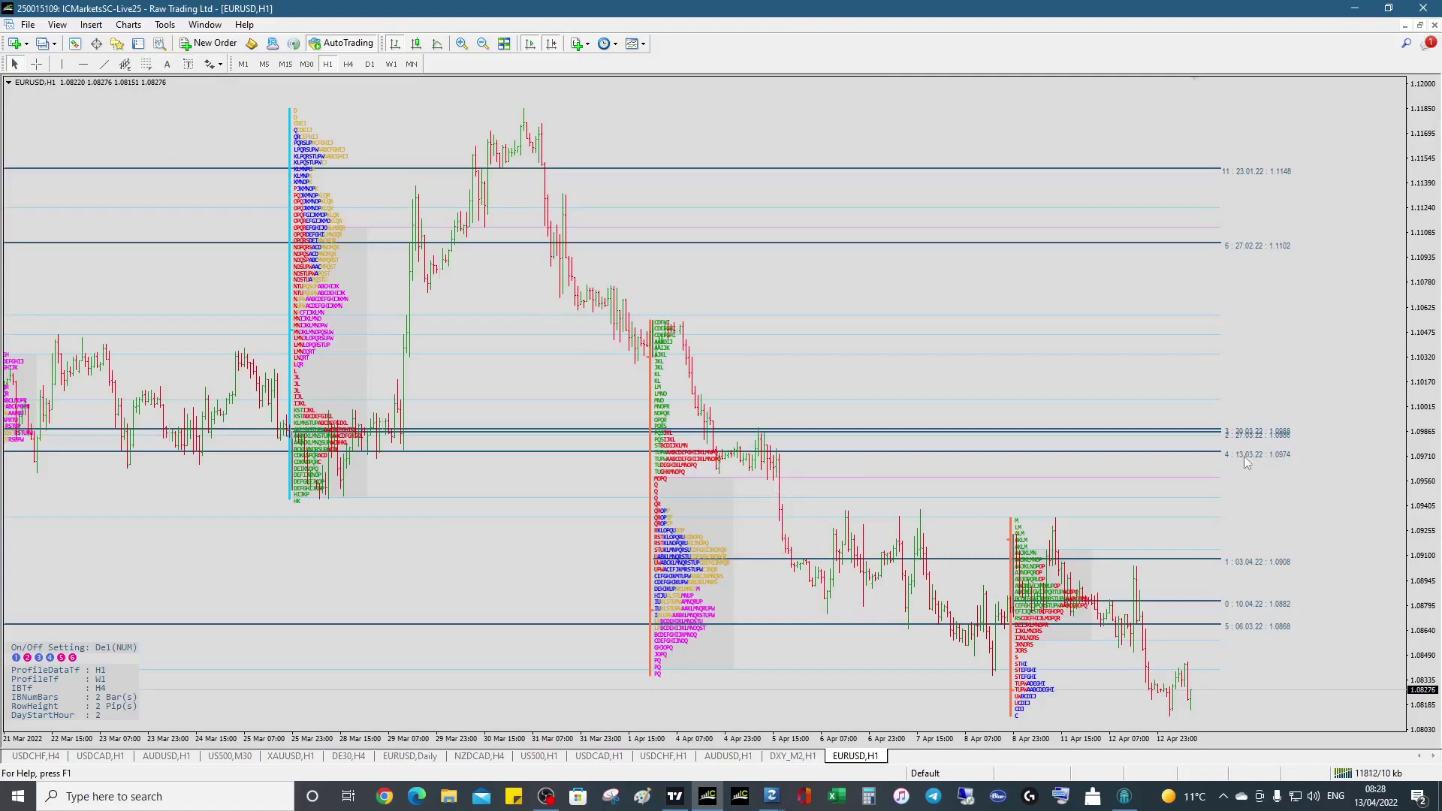
pyautogui.moveTo(1212, 436)
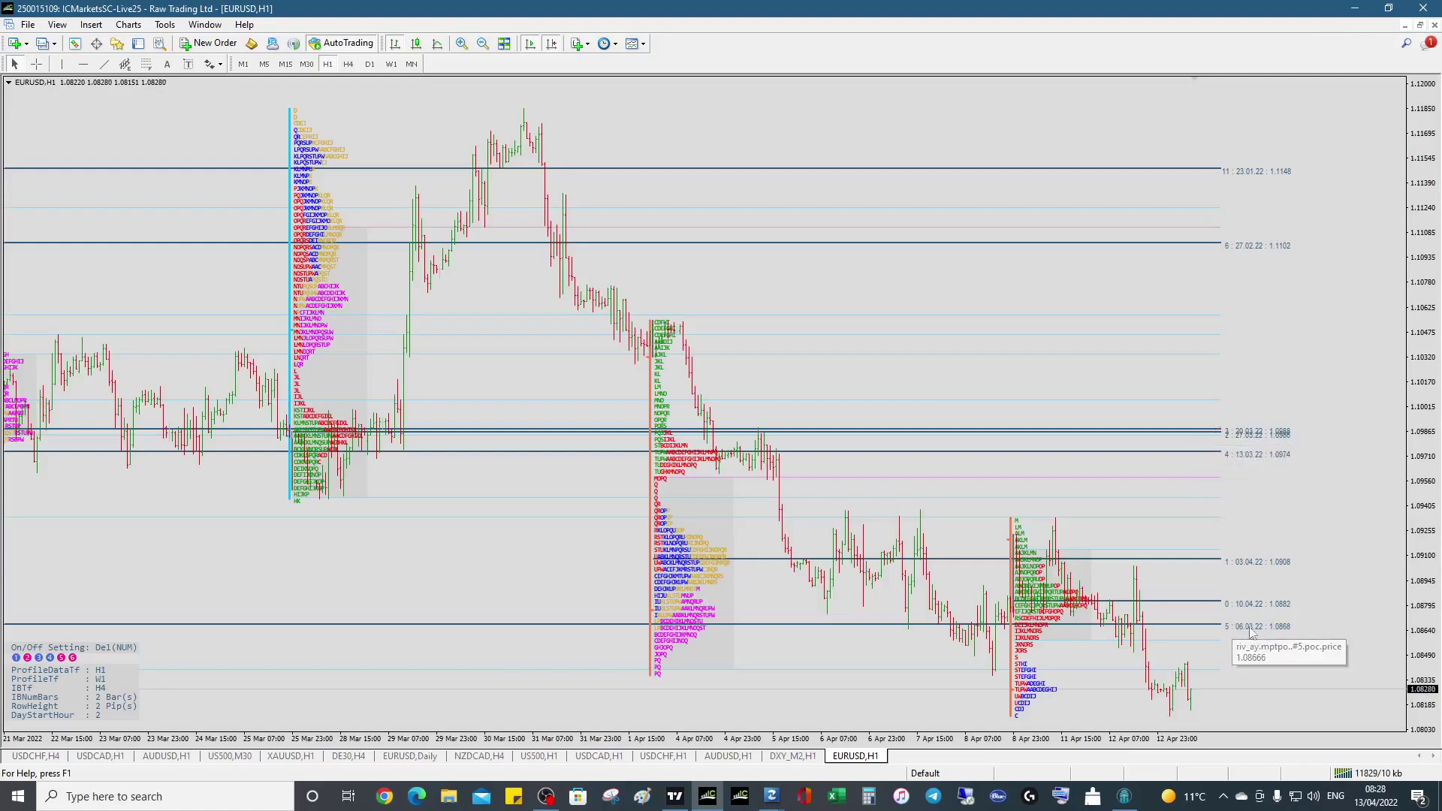
pyautogui.moveTo(1269, 631)
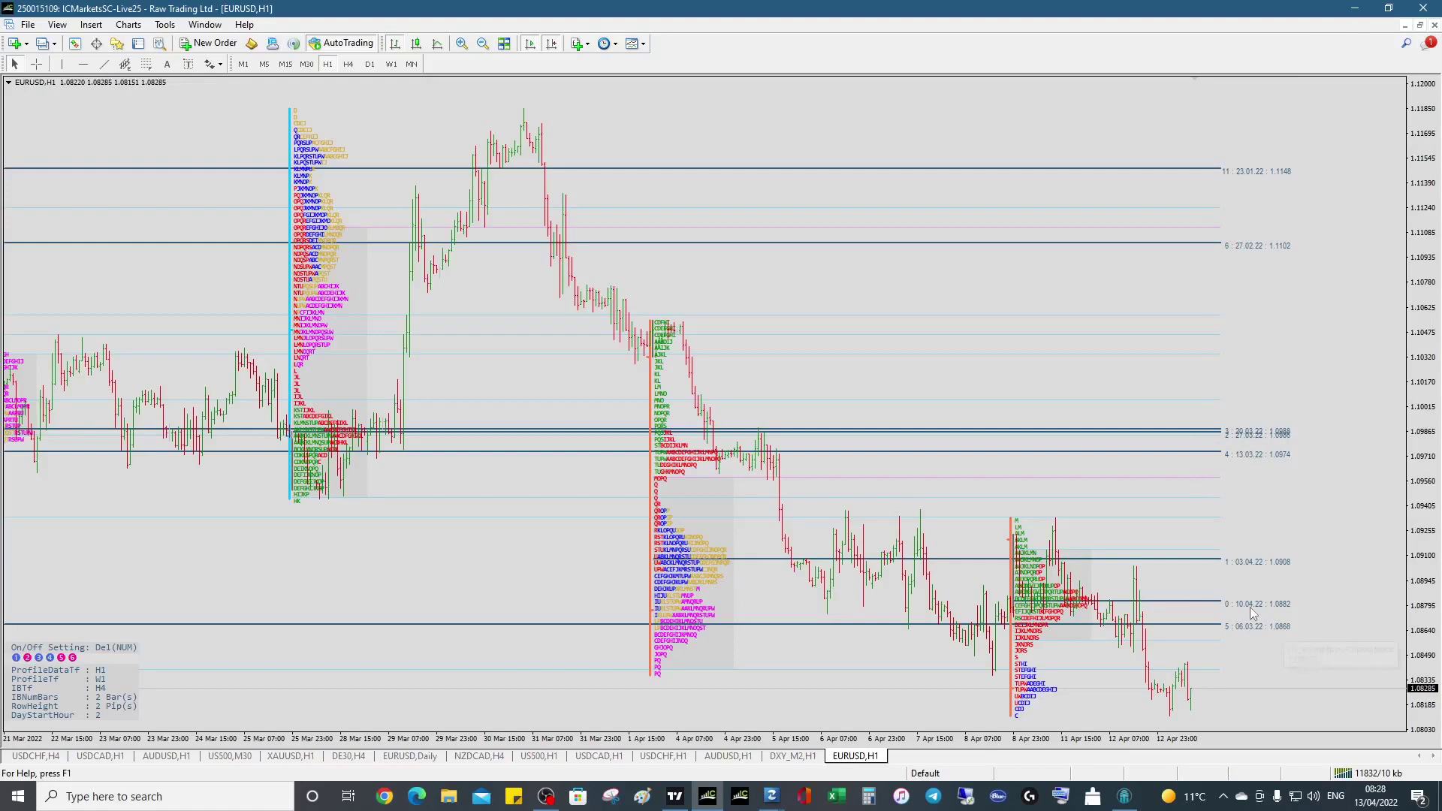